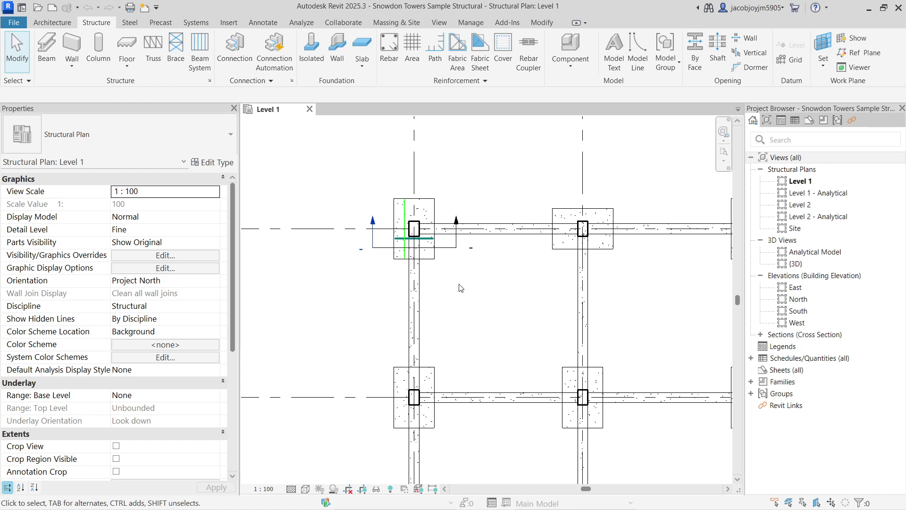
Step: Select the upper-left footing in Level 1 and open a 3D view cropped to it with Selection Box
{"action": "left_click", "coordinate": [440, 265]}
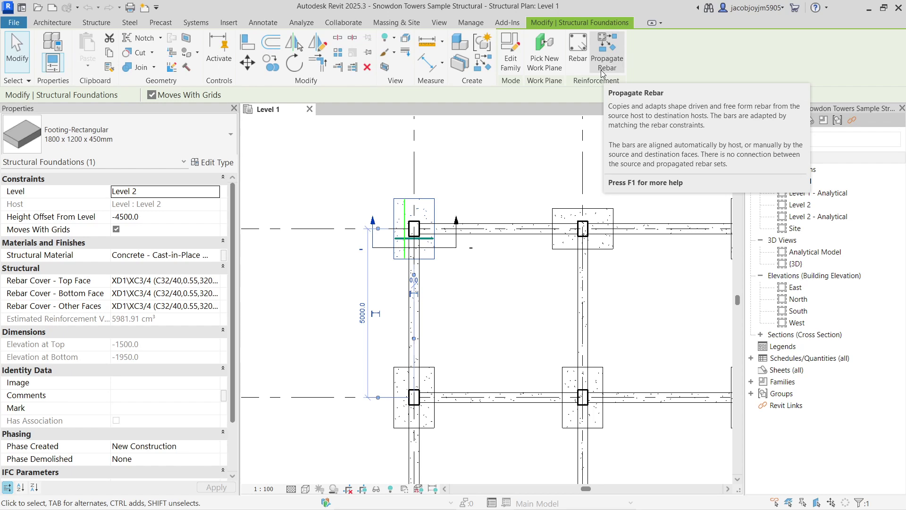
{"action": "left_click", "coordinate": [511, 165]}
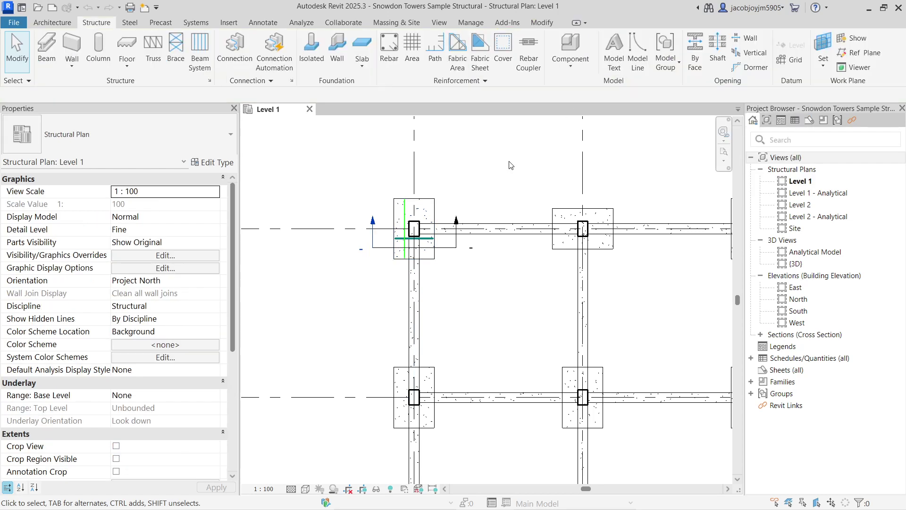
{"action": "left_click", "coordinate": [431, 208]}
{"action": "left_click", "coordinate": [384, 66]}
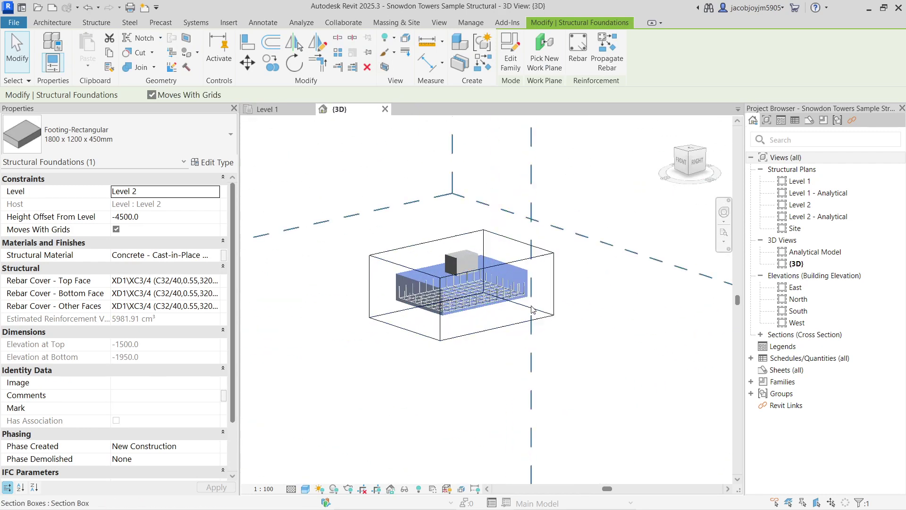
Step: Zoom onto the footing and set the 3D view's detail level to Coarse after trying Fine
{"action": "middle_click_drag", "start_coordinate": [512, 267], "coordinate": [520, 262], "text": "shift"}
{"action": "scroll", "coordinate": [424, 401], "scroll_direction": "up", "scroll_amount": 4}
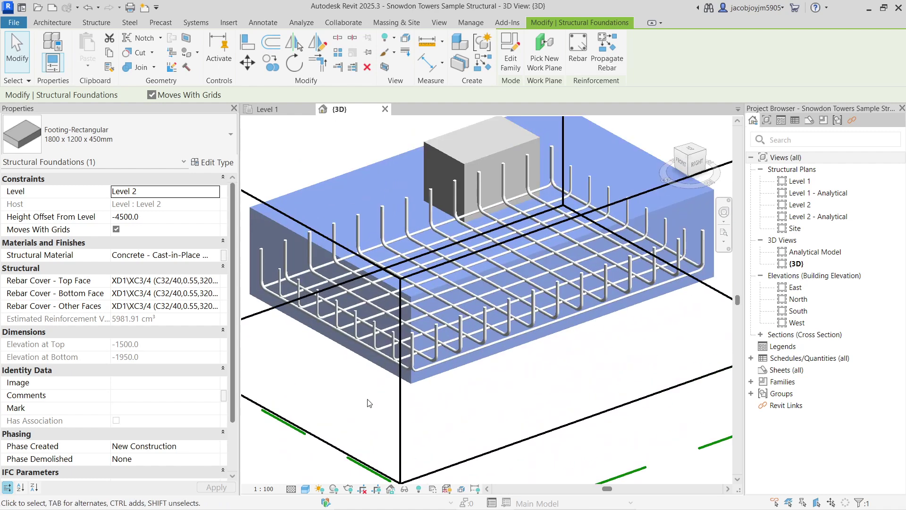
{"action": "left_click", "coordinate": [292, 488]}
{"action": "left_click", "coordinate": [302, 479]}
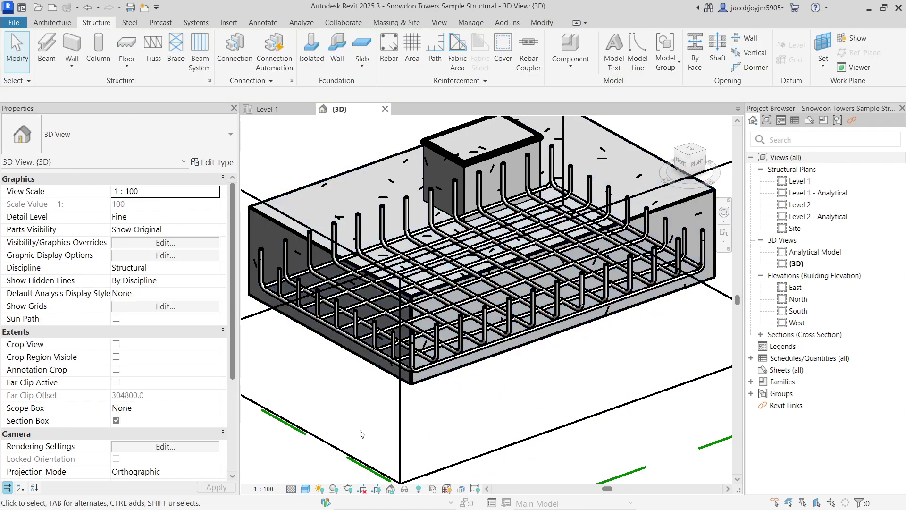
{"action": "left_click", "coordinate": [297, 490]}
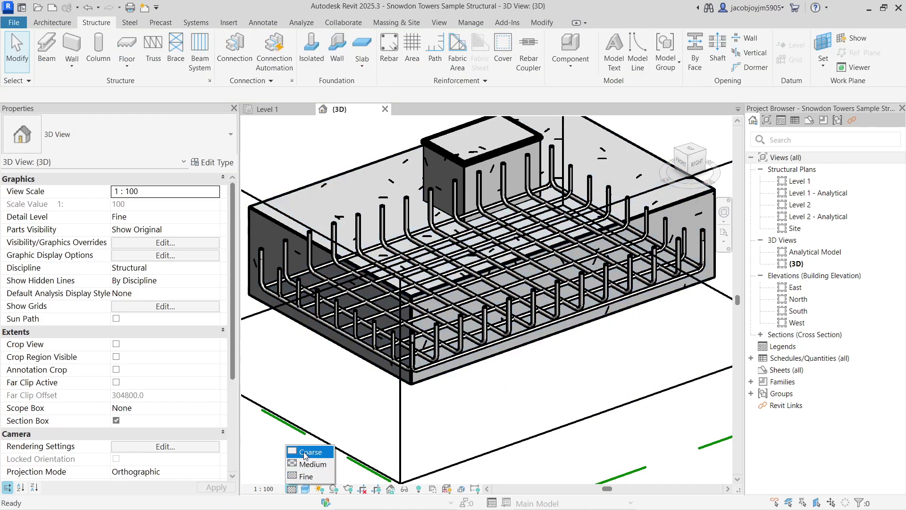
{"action": "left_click", "coordinate": [302, 450]}
{"action": "middle_click_drag", "start_coordinate": [521, 367], "coordinate": [424, 355], "text": "shift"}
{"action": "scroll", "coordinate": [432, 347], "scroll_direction": "up", "scroll_amount": 3}
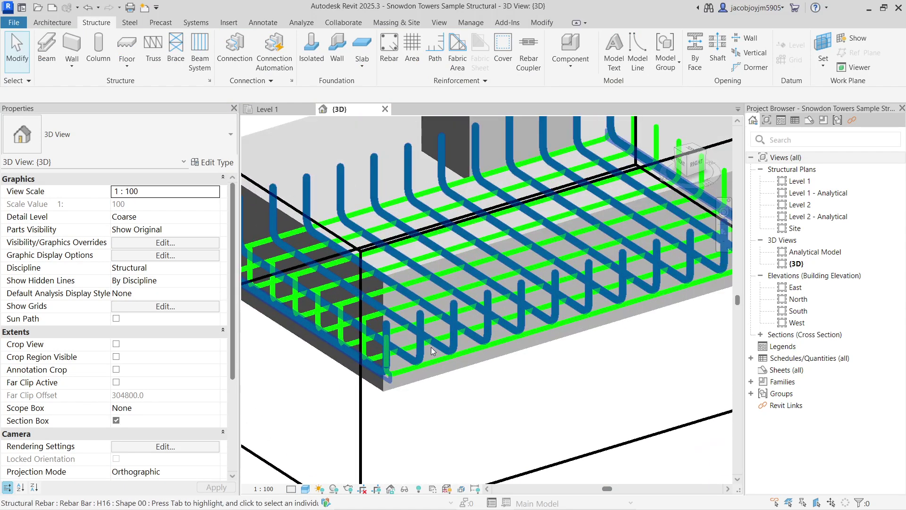
{"action": "scroll", "coordinate": [442, 352], "scroll_direction": "down", "scroll_amount": 4}
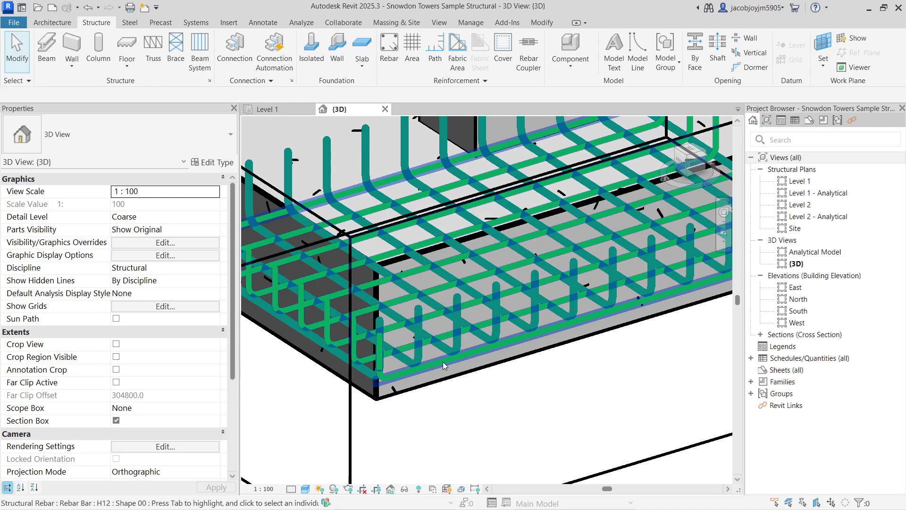
{"action": "scroll", "coordinate": [388, 336], "scroll_direction": "down", "scroll_amount": 1}
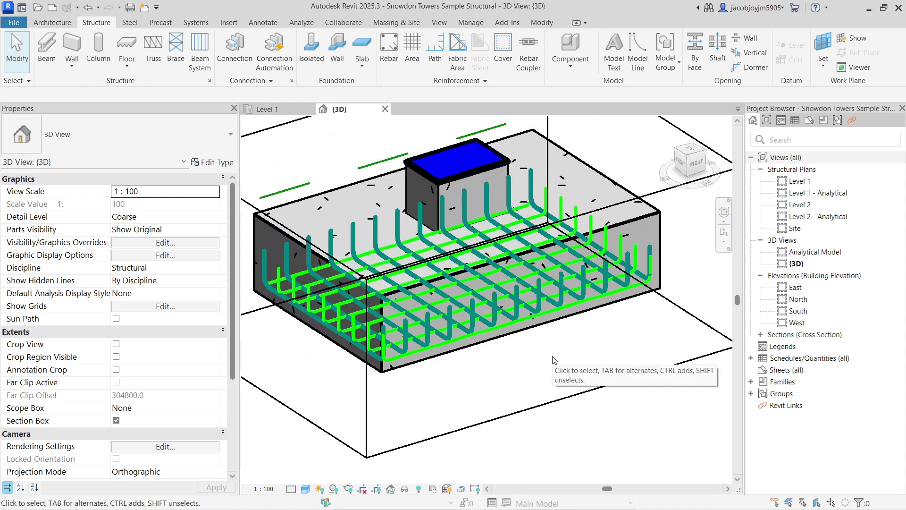
{"action": "left_click", "coordinate": [539, 307]}
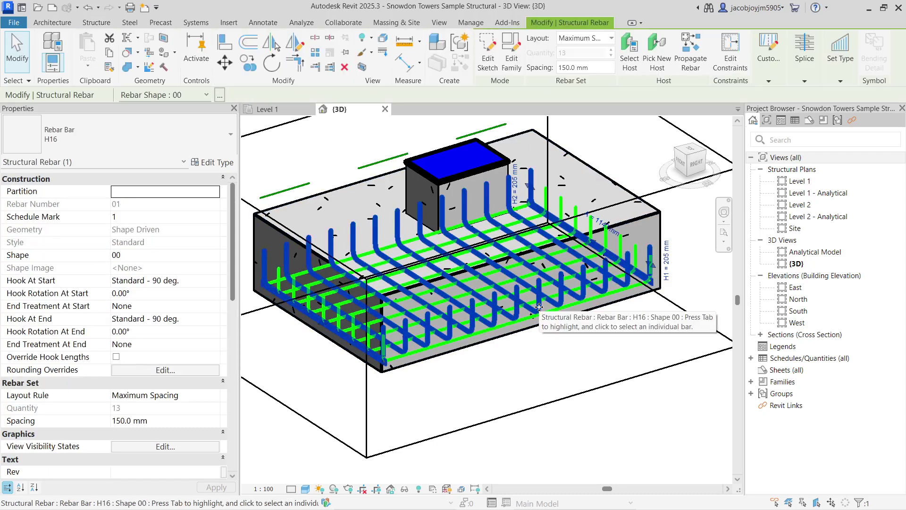
{"action": "left_click", "coordinate": [219, 164]}
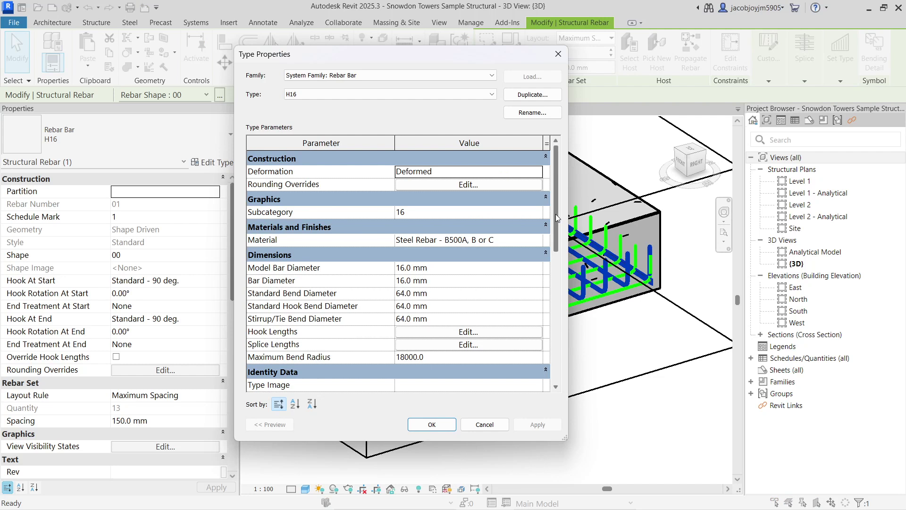
{"action": "left_click_drag", "start_coordinate": [556, 223], "coordinate": [557, 220]}
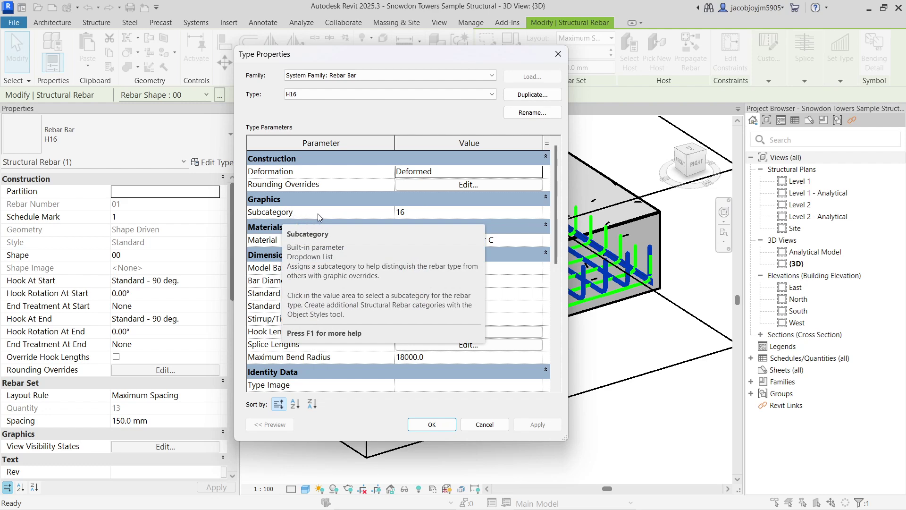
{"action": "left_click", "coordinate": [440, 214]}
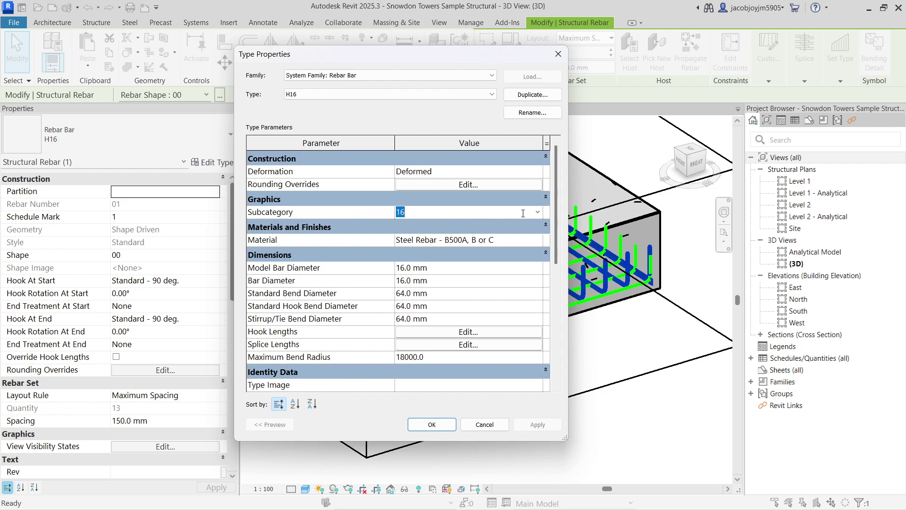
{"action": "left_click", "coordinate": [537, 213]}
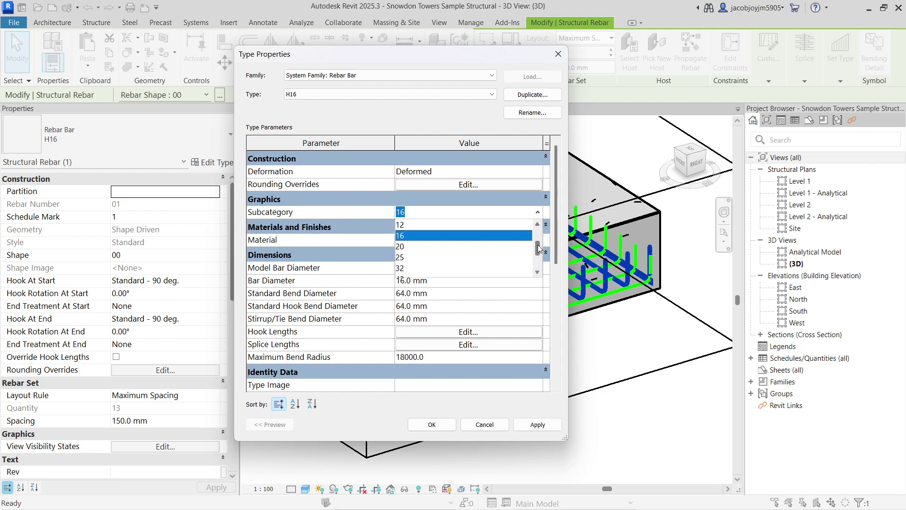
{"action": "left_click_drag", "start_coordinate": [539, 248], "coordinate": [539, 243]}
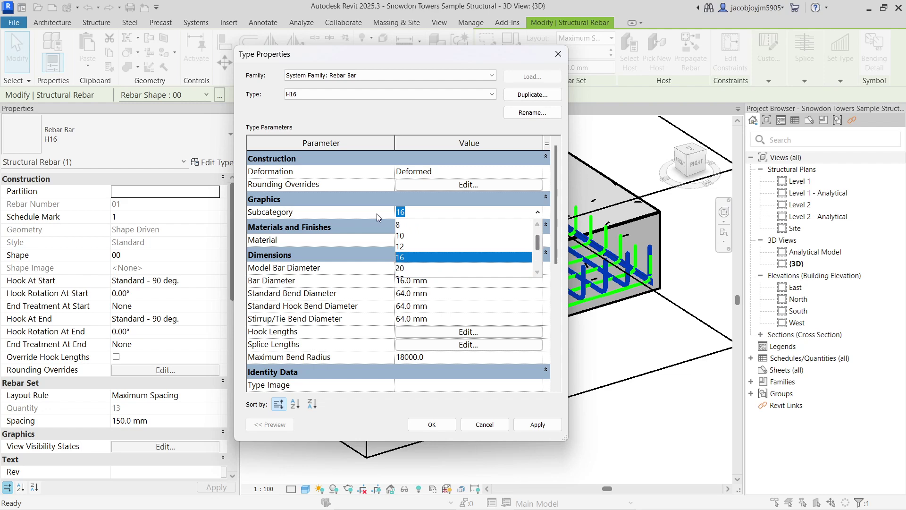
{"action": "left_click", "coordinate": [361, 211]}
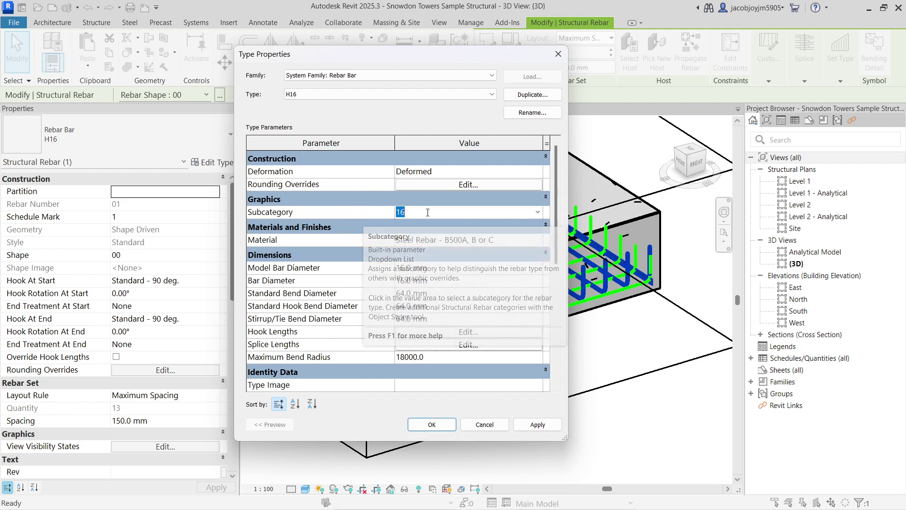
{"action": "left_click", "coordinate": [559, 54]}
{"action": "left_click", "coordinate": [579, 141]}
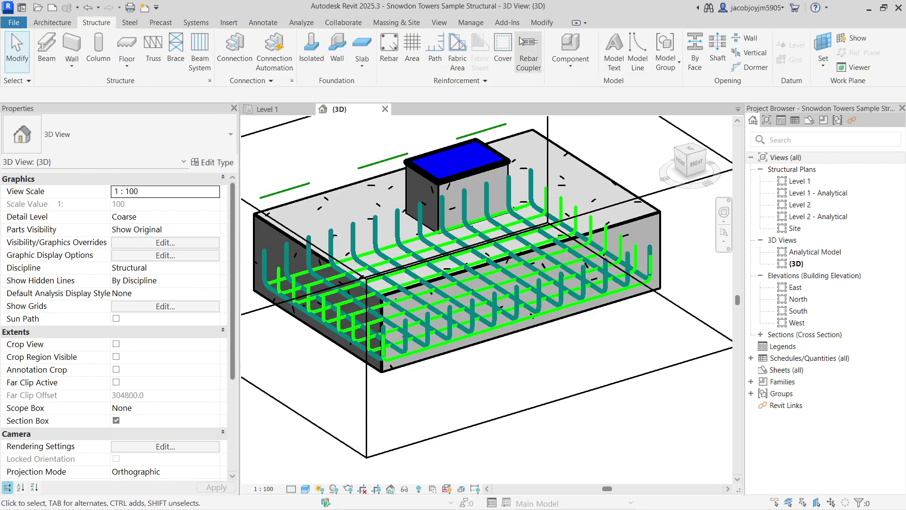
Step: Open Manage > Object Styles and locate the Structural Rebar category
{"action": "left_click", "coordinate": [481, 23]}
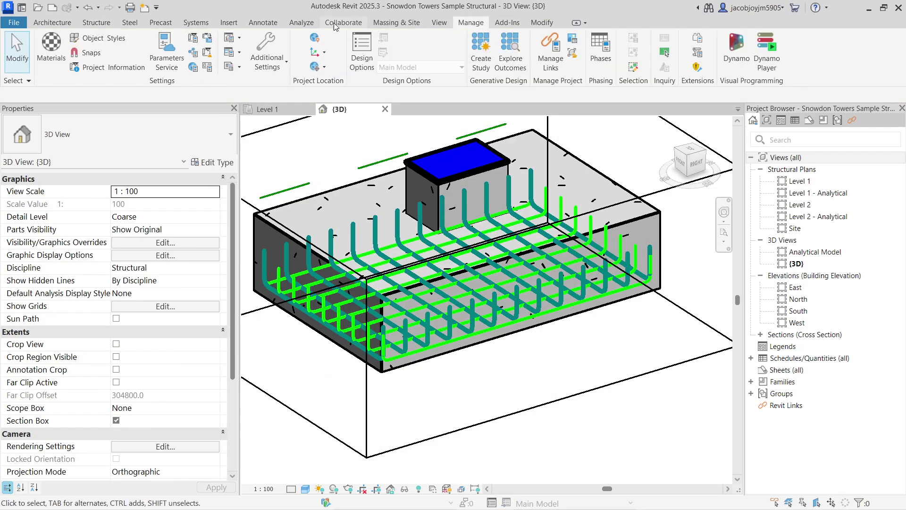
{"action": "left_click", "coordinate": [111, 38]}
{"action": "left_click", "coordinate": [238, 208]}
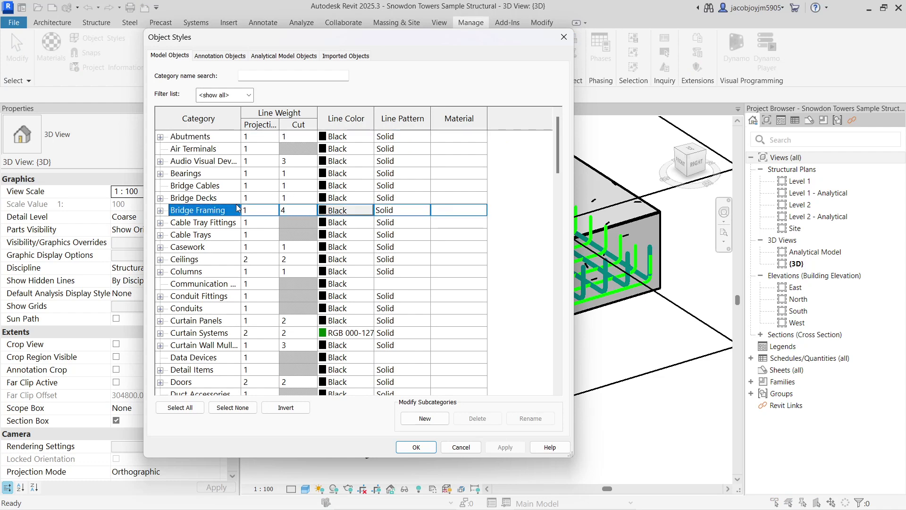
{"action": "key", "text": "r"}
{"action": "scroll", "coordinate": [227, 258], "scroll_direction": "down", "scroll_amount": 3}
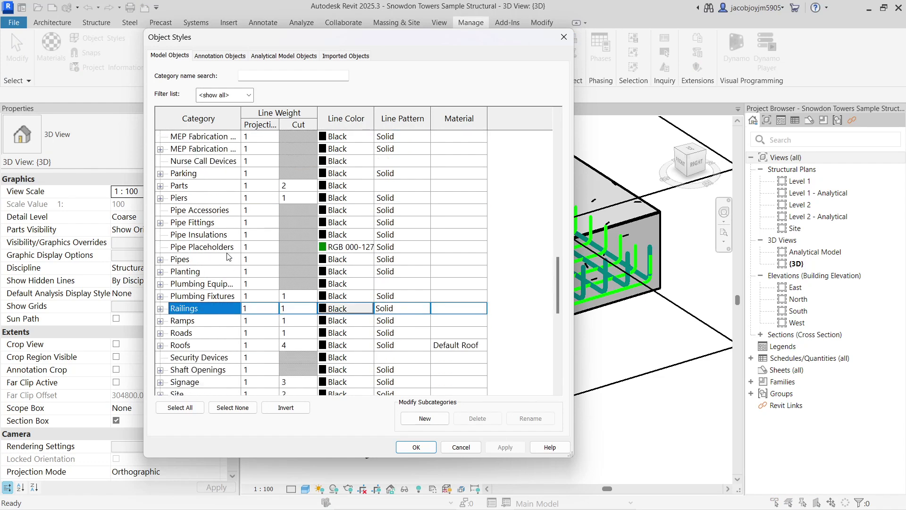
{"action": "scroll", "coordinate": [227, 257], "scroll_direction": "down", "scroll_amount": 4}
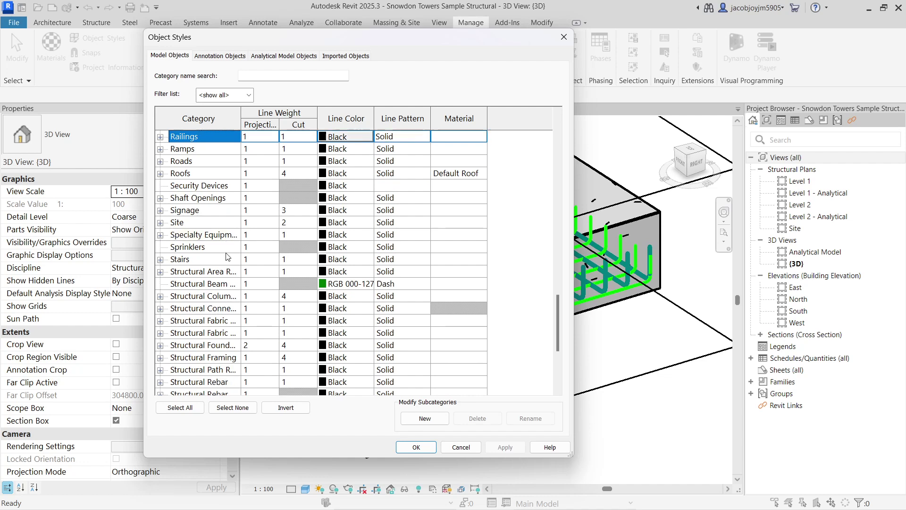
{"action": "scroll", "coordinate": [227, 257], "scroll_direction": "down", "scroll_amount": 1}
{"action": "left_click", "coordinate": [214, 334]}
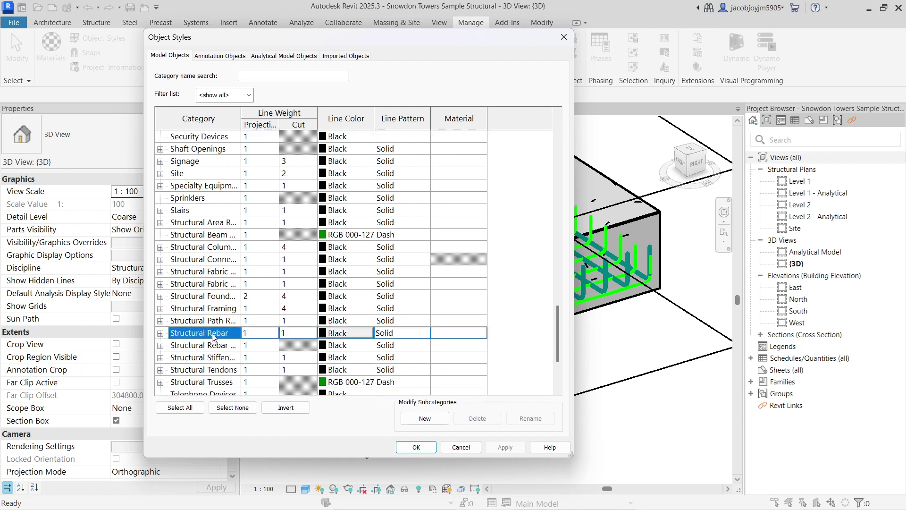
Step: Set line colours for Structural Rebar's bar-size subcategories, including size 6, then close Object Styles
{"action": "left_click_drag", "start_coordinate": [241, 113], "coordinate": [349, 114]}
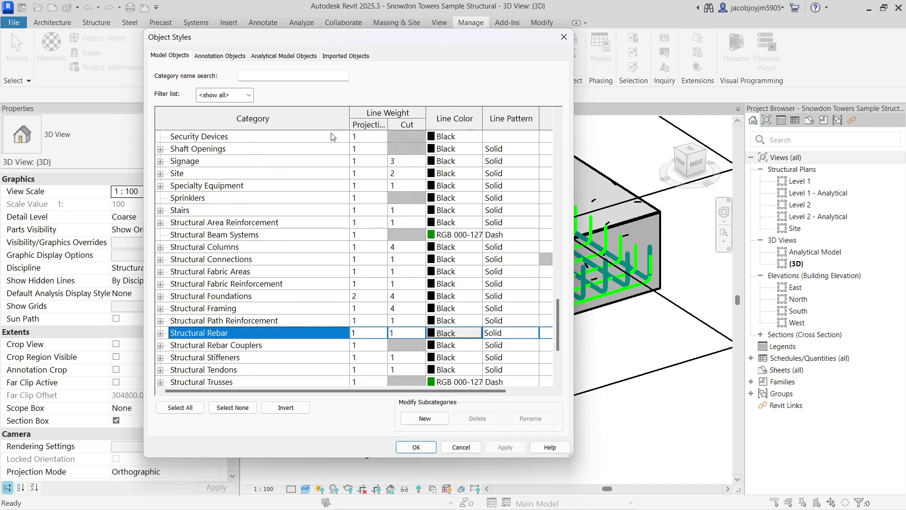
{"action": "left_click", "coordinate": [160, 333]}
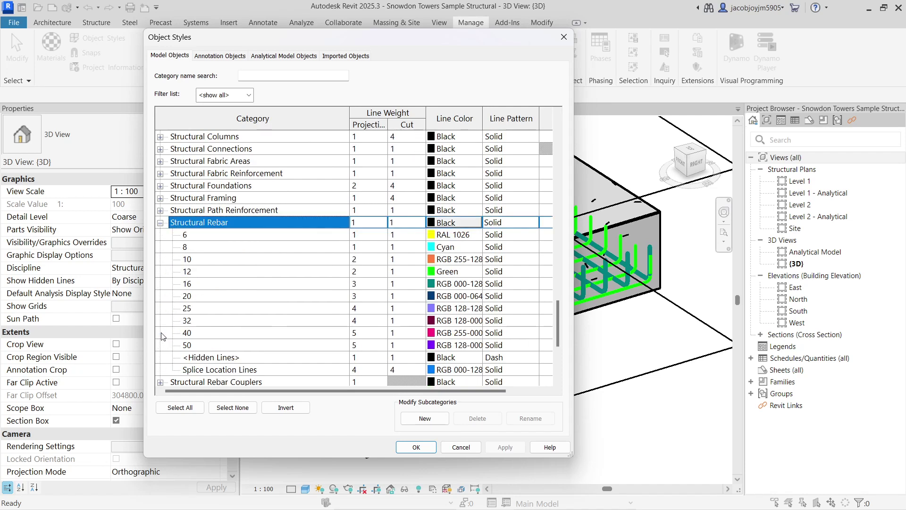
{"action": "left_click", "coordinate": [221, 238]}
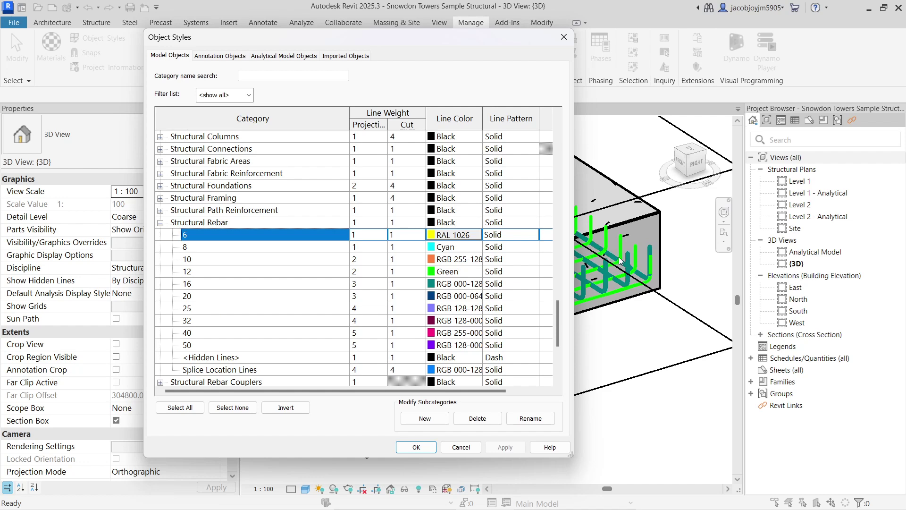
{"action": "left_click", "coordinate": [563, 37]}
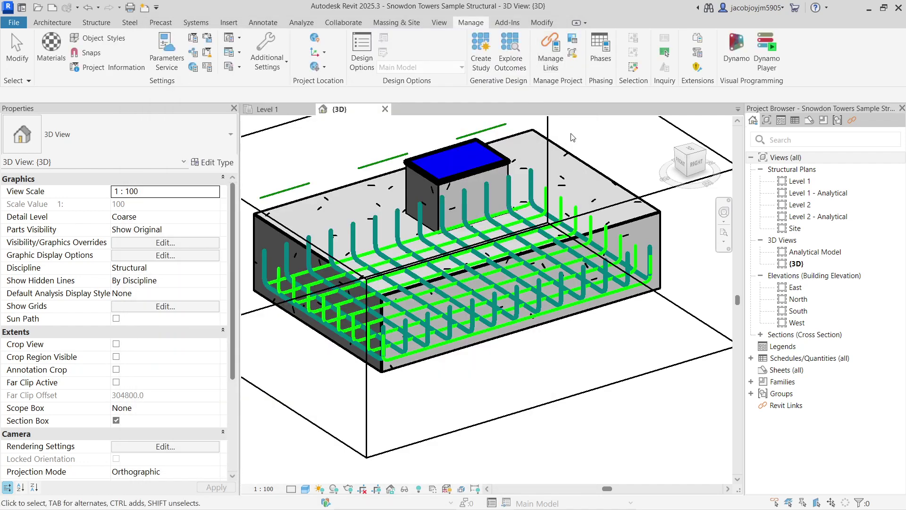
Step: Switch the 3D view's detail level from Coarse to Medium, then to Fine
{"action": "left_click", "coordinate": [291, 489]}
{"action": "left_click", "coordinate": [310, 467]}
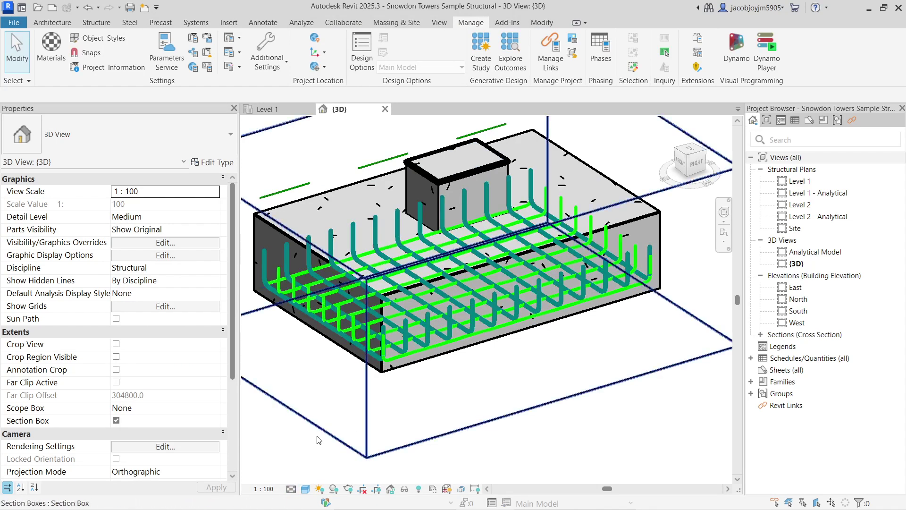
{"action": "left_click", "coordinate": [295, 490]}
{"action": "left_click", "coordinate": [311, 480]}
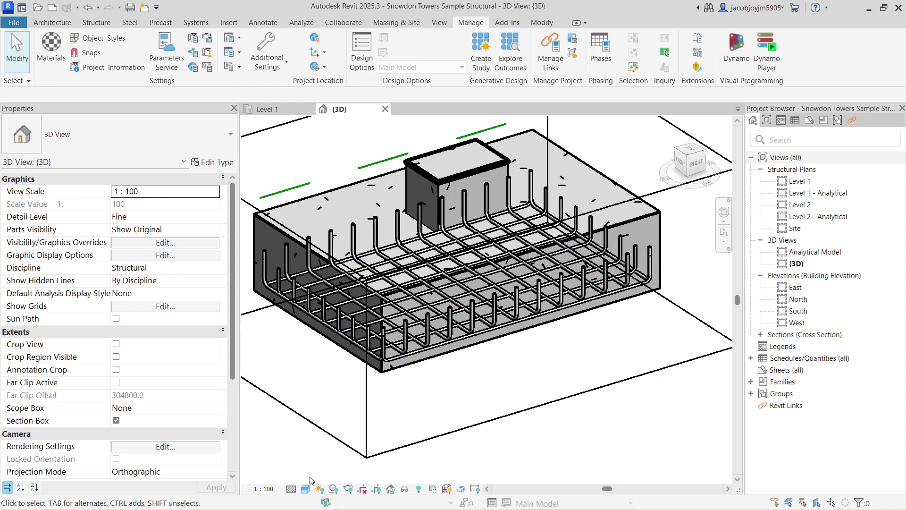
Step: Inspect one of the footing's rebar sets at Fine detail, then deselect it
{"action": "scroll", "coordinate": [512, 344], "scroll_direction": "up", "scroll_amount": 10}
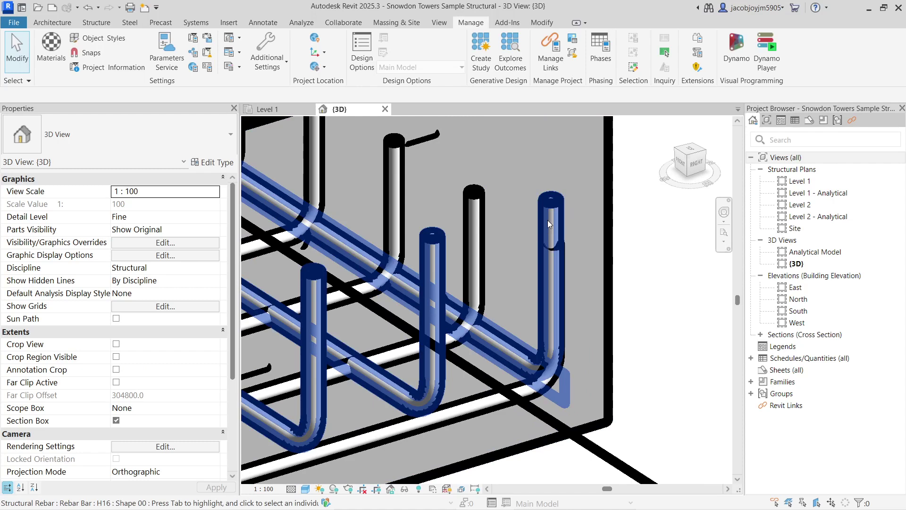
{"action": "left_click", "coordinate": [547, 220]}
{"action": "scroll", "coordinate": [566, 236], "scroll_direction": "down", "scroll_amount": 2}
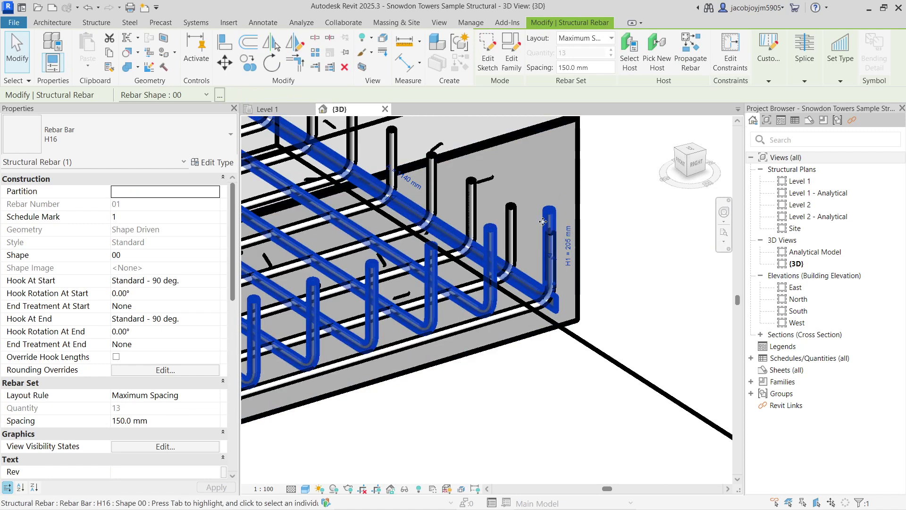
{"action": "scroll", "coordinate": [543, 221], "scroll_direction": "down", "scroll_amount": 3}
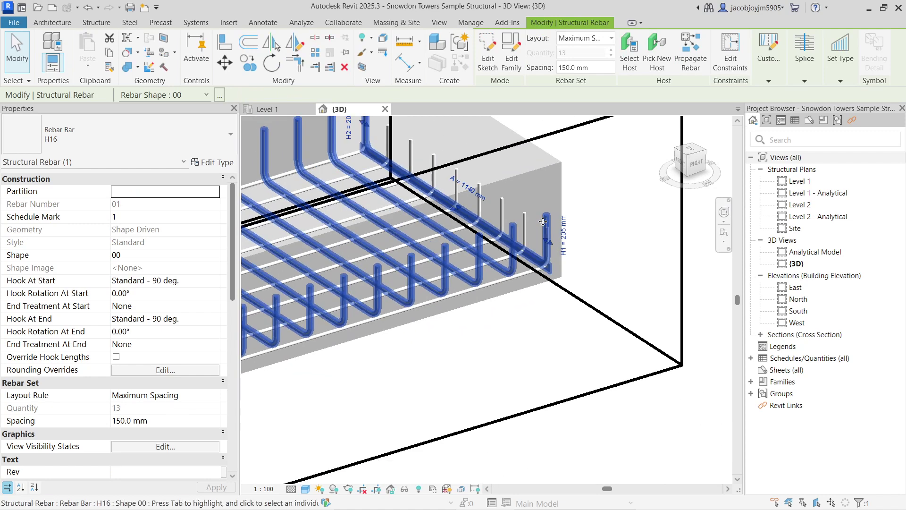
{"action": "scroll", "coordinate": [543, 221], "scroll_direction": "down", "scroll_amount": 2}
{"action": "left_click", "coordinate": [502, 285]}
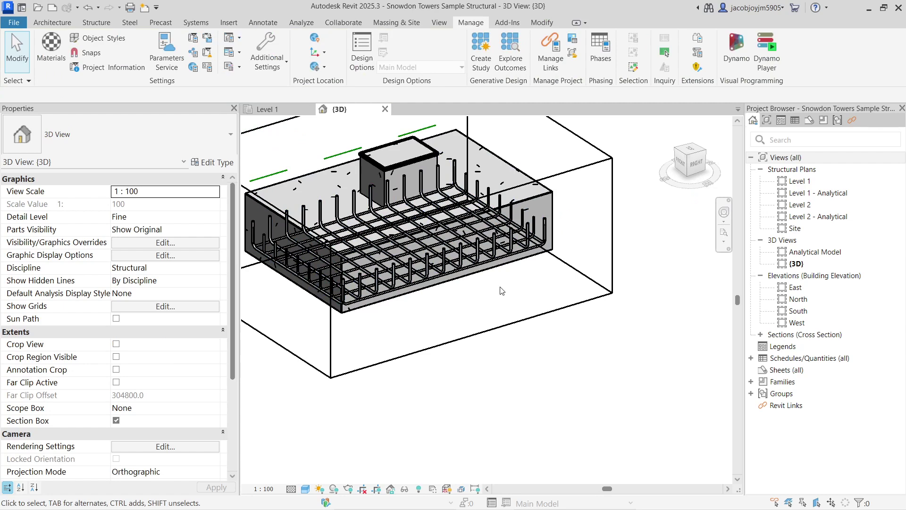
{"action": "scroll", "coordinate": [528, 300], "scroll_direction": "up", "scroll_amount": 2}
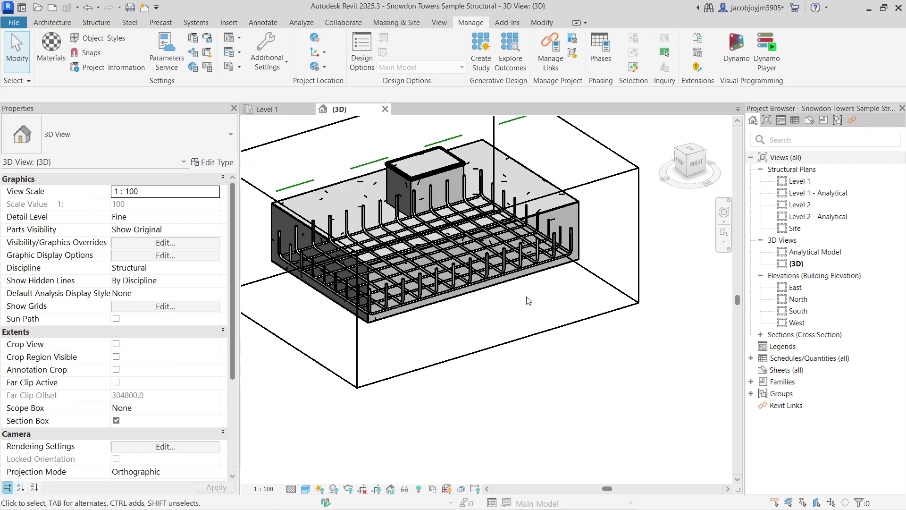
Step: Stretch the section box to the right to take in the second footing
{"action": "left_click", "coordinate": [388, 306]}
{"action": "scroll", "coordinate": [403, 337], "scroll_direction": "down", "scroll_amount": 3}
{"action": "scroll", "coordinate": [404, 337], "scroll_direction": "down", "scroll_amount": 2}
{"action": "left_click", "coordinate": [415, 336]}
{"action": "scroll", "coordinate": [442, 323], "scroll_direction": "down", "scroll_amount": 2}
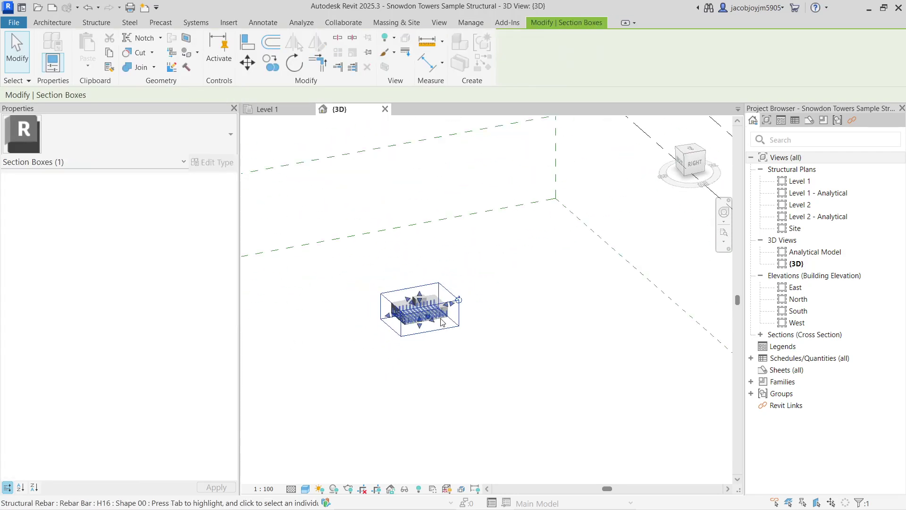
{"action": "scroll", "coordinate": [401, 345], "scroll_direction": "up", "scroll_amount": 2}
{"action": "left_click_drag", "start_coordinate": [409, 333], "coordinate": [646, 300]}
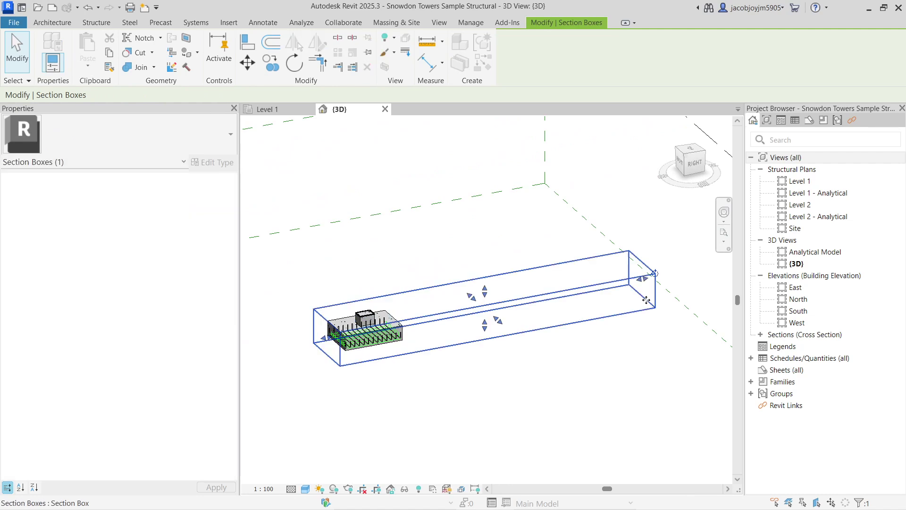
{"action": "scroll", "coordinate": [439, 279], "scroll_direction": "down", "scroll_amount": 2}
{"action": "left_click_drag", "start_coordinate": [466, 306], "coordinate": [496, 345]}
Step: Raise the section box top to include both columns and the beam, viewed from the front
{"action": "middle_click_drag", "start_coordinate": [496, 344], "coordinate": [643, 174], "text": "shift"}
{"action": "scroll", "coordinate": [473, 335], "scroll_direction": "up", "scroll_amount": 2}
{"action": "left_click_drag", "start_coordinate": [542, 283], "coordinate": [543, 199]}
{"action": "mouse_move", "coordinate": [543, 198]}
{"action": "middle_mouse_down", "text": "shift"}
{"action": "mouse_move", "coordinate": [484, 359]}
{"action": "mouse_move", "coordinate": [486, 335]}
{"action": "middle_mouse_up", "text": "shift"}
{"action": "scroll", "coordinate": [528, 335], "scroll_direction": "down", "scroll_amount": 3}
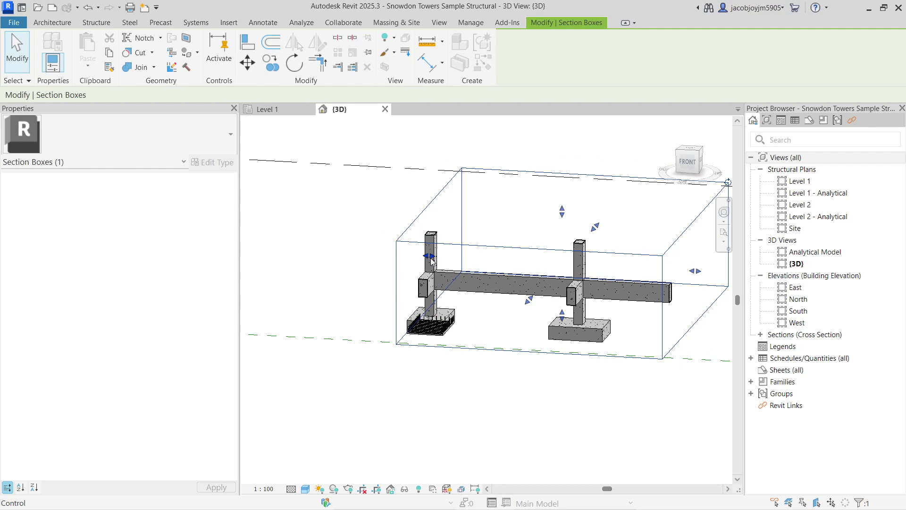
{"action": "scroll", "coordinate": [465, 281], "scroll_direction": "up", "scroll_amount": 5}
{"action": "left_click", "coordinate": [465, 282]}
{"action": "key", "text": "Escape"}
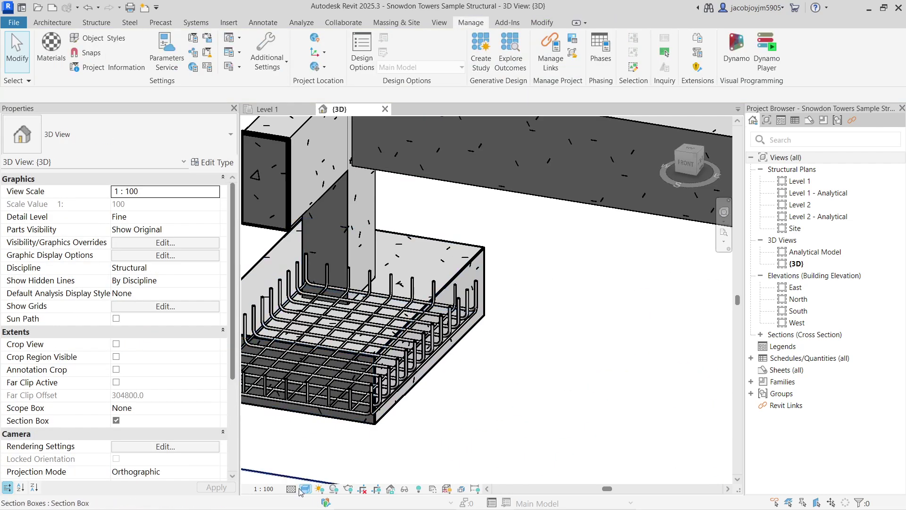
Step: Return the 3D view to Coarse detail and check the reinforced footing
{"action": "left_click", "coordinate": [292, 489]}
{"action": "left_click", "coordinate": [312, 452]}
{"action": "middle_click_drag", "start_coordinate": [454, 288], "coordinate": [479, 292], "text": "shift"}
{"action": "left_click", "coordinate": [498, 267]}
{"action": "scroll", "coordinate": [392, 341], "scroll_direction": "up", "scroll_amount": 6}
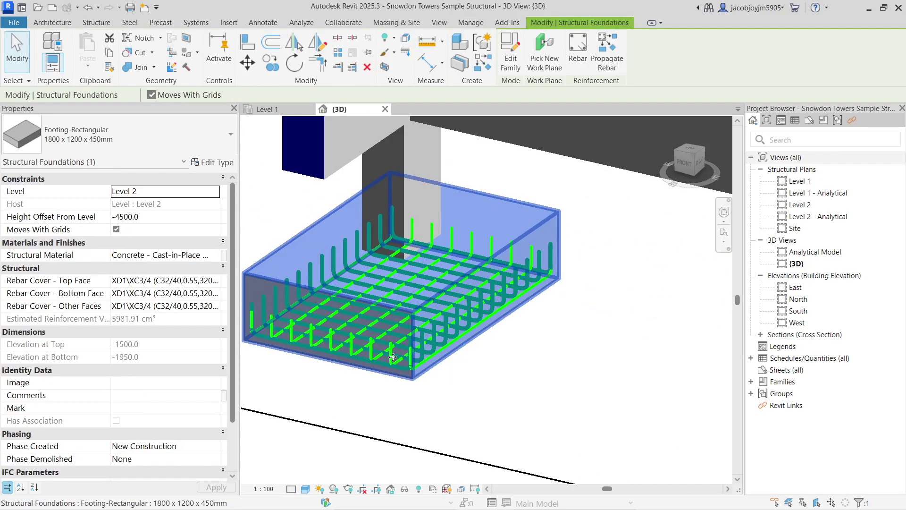
{"action": "key", "text": "Escape"}
Step: Inspect the footing's H12 and H16 rebar sets, then select the left footing
{"action": "left_click", "coordinate": [391, 341]}
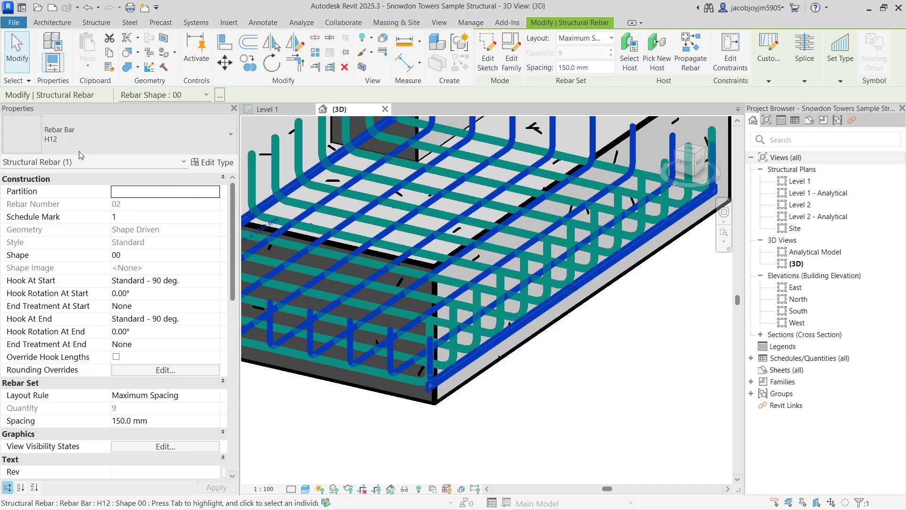
{"action": "left_click", "coordinate": [522, 481]}
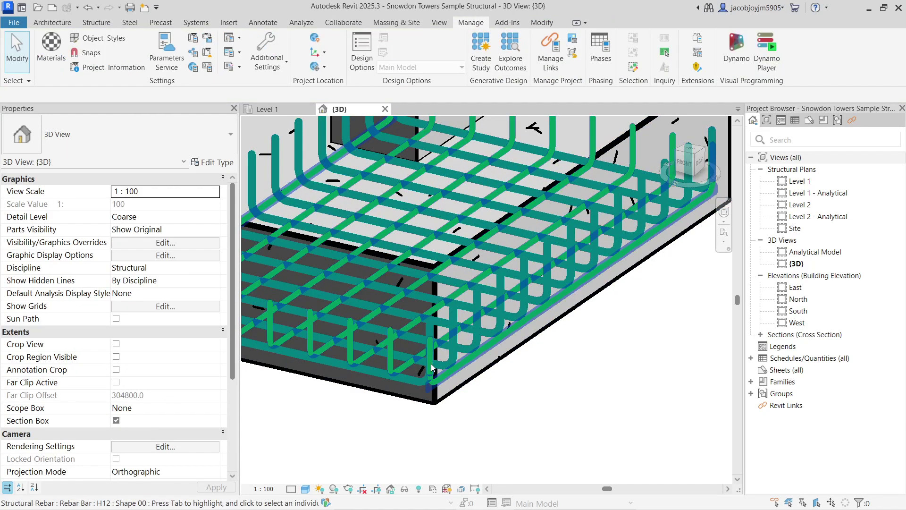
{"action": "left_click", "coordinate": [432, 367]}
{"action": "key", "text": "Escape"}
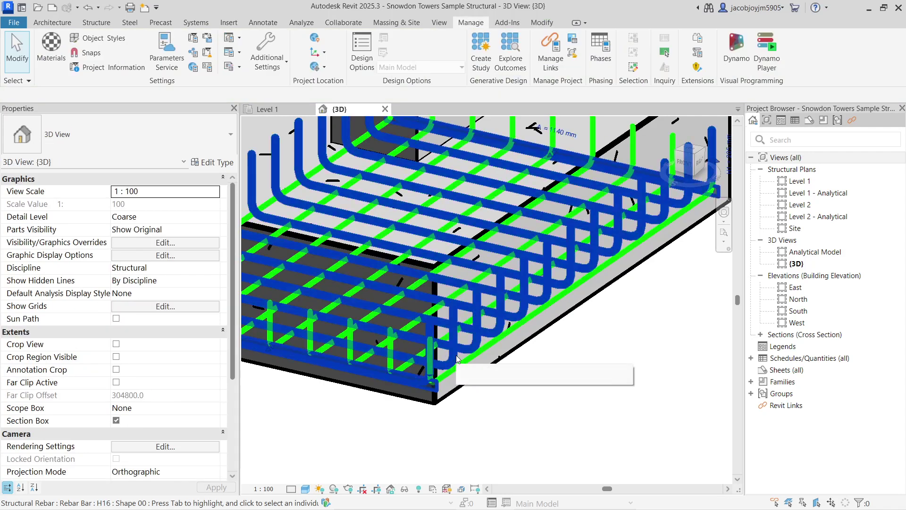
{"action": "left_click", "coordinate": [457, 359]}
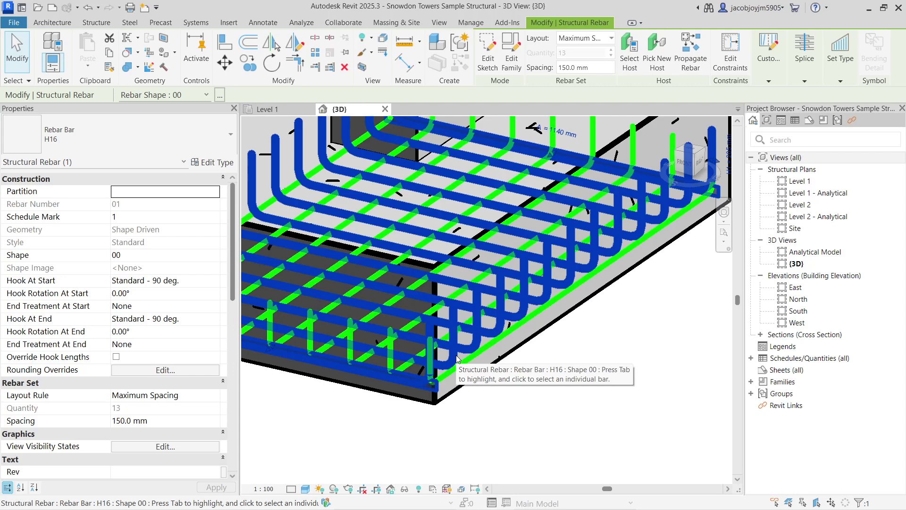
{"action": "scroll", "coordinate": [457, 360], "scroll_direction": "down", "scroll_amount": 10}
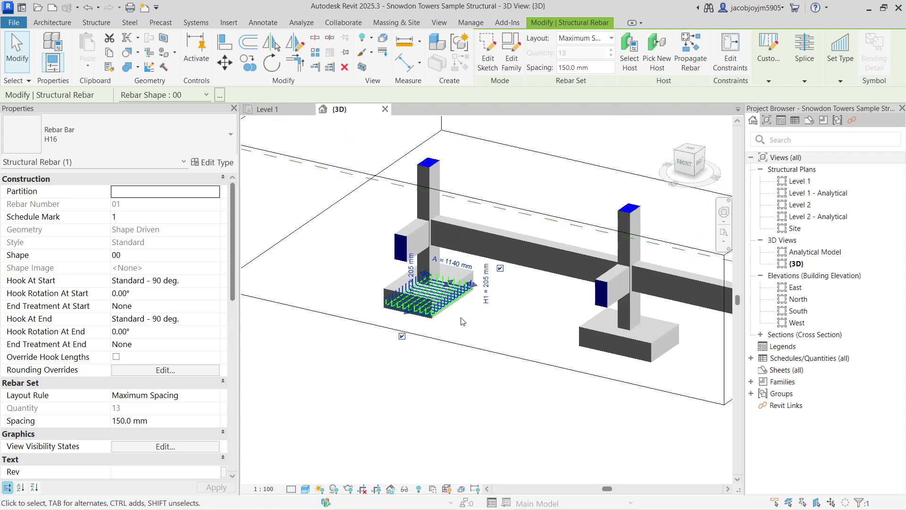
{"action": "middle_click_drag", "start_coordinate": [536, 345], "coordinate": [425, 314], "text": "shift"}
{"action": "key", "text": "Escape"}
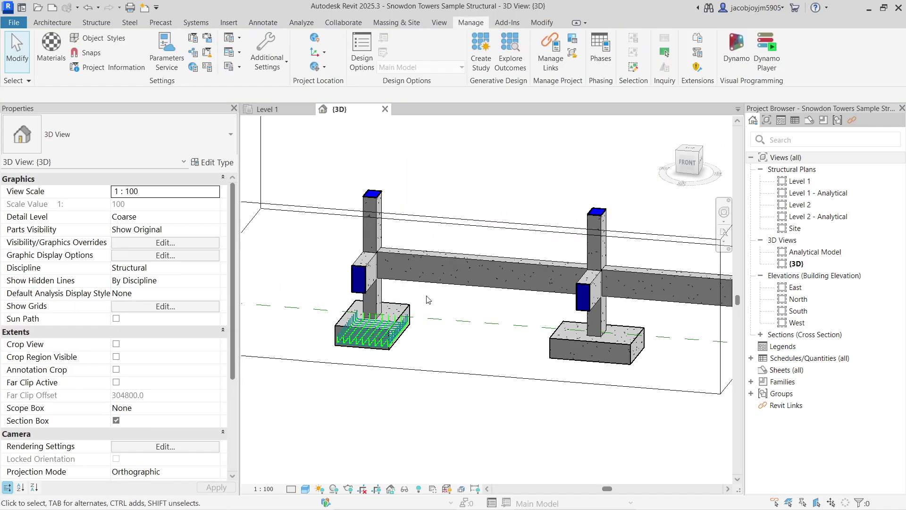
{"action": "left_click", "coordinate": [410, 311]}
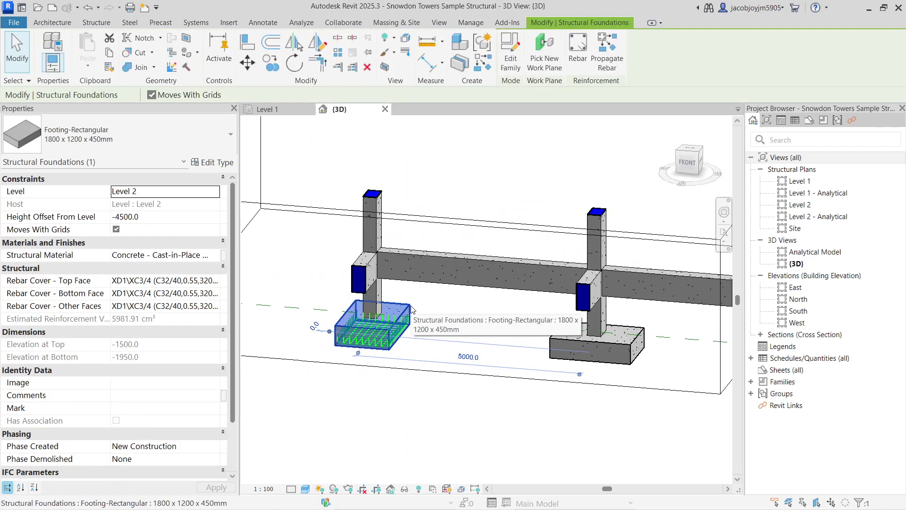
Step: Propagate the left footing's rebar to the right footing with Propagate Rebar
{"action": "left_click", "coordinate": [608, 52]}
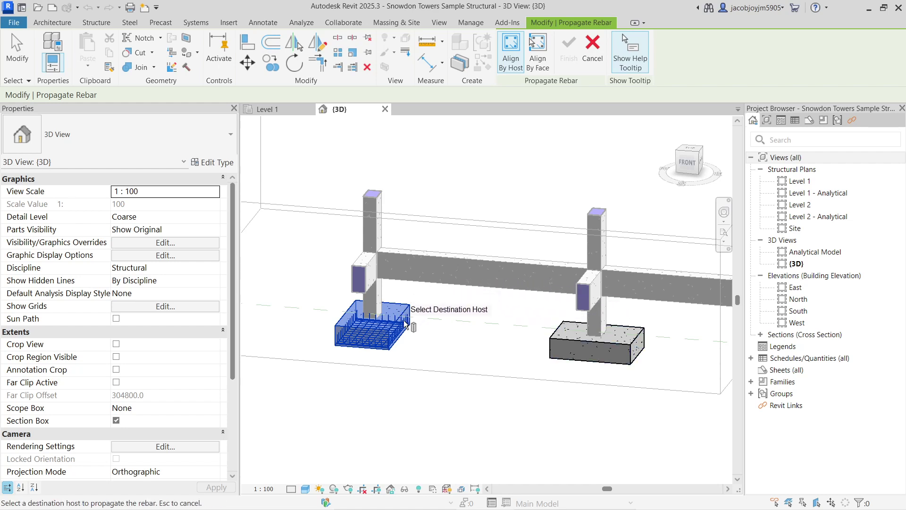
{"action": "left_click", "coordinate": [560, 332]}
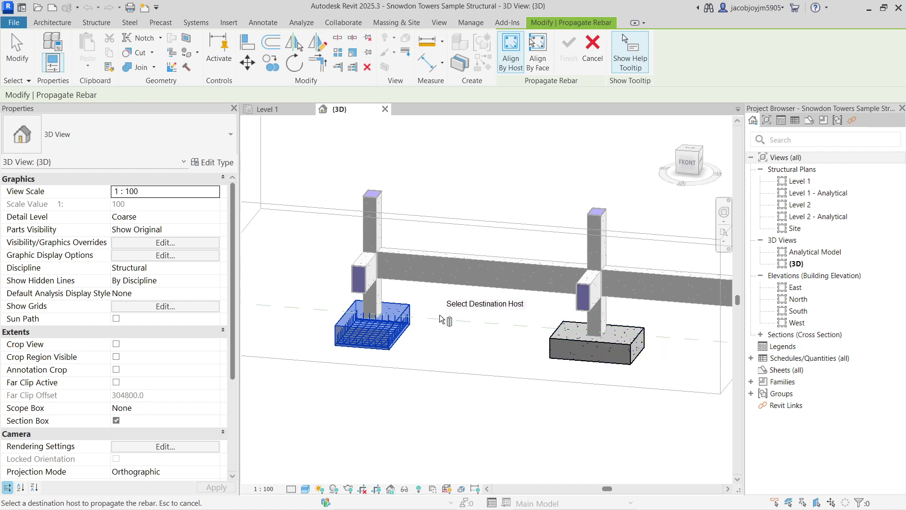
{"action": "scroll", "coordinate": [609, 359], "scroll_direction": "up", "scroll_amount": 5}
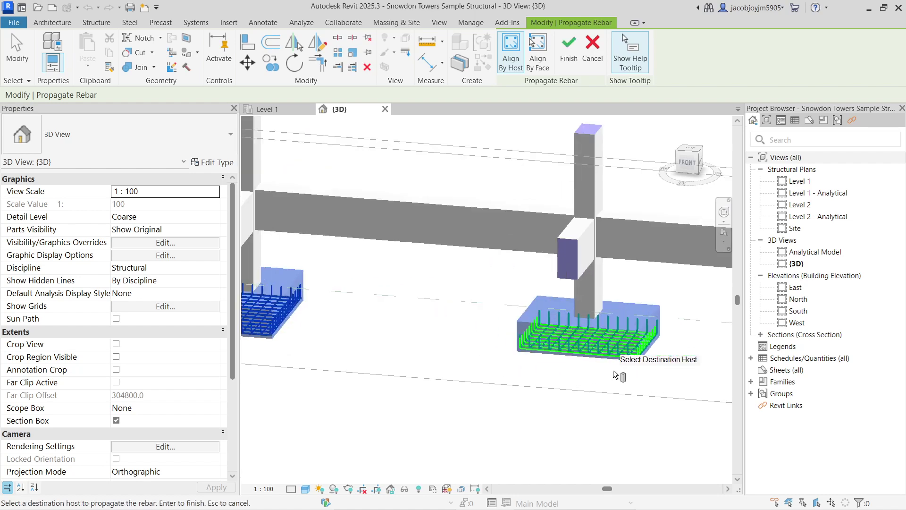
{"action": "middle_click_drag", "start_coordinate": [609, 359], "coordinate": [610, 376], "text": "shift"}
{"action": "scroll", "coordinate": [613, 345], "scroll_direction": "down", "scroll_amount": 5}
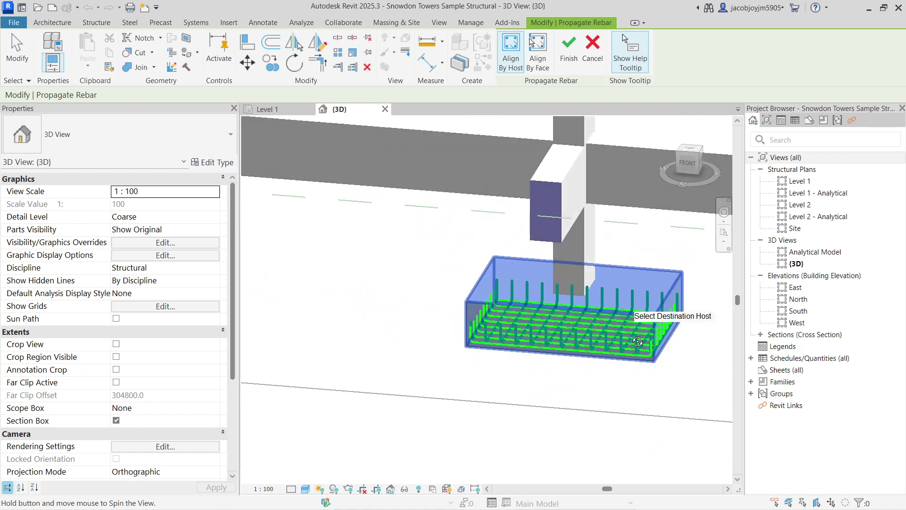
{"action": "left_click", "coordinate": [569, 65]}
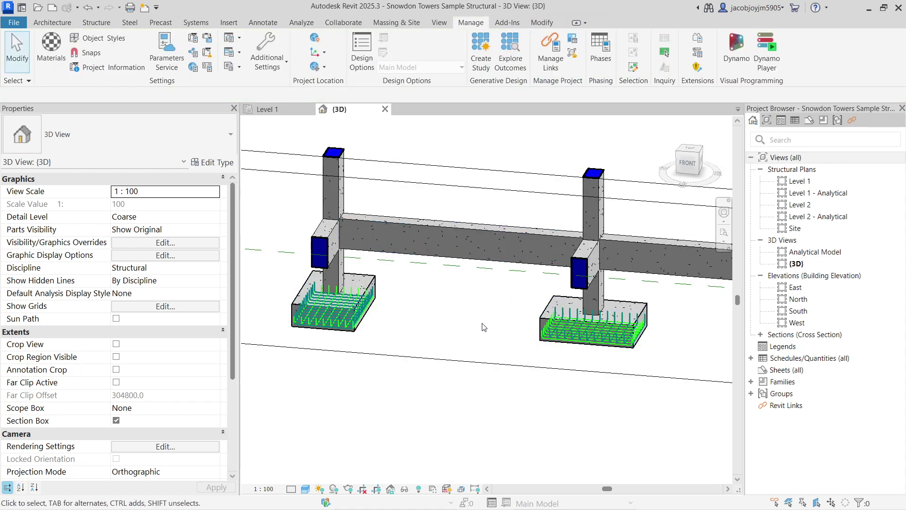
{"action": "scroll", "coordinate": [439, 308], "scroll_direction": "down", "scroll_amount": 5}
Step: Stretch the section box's right side over the whole beam row, then select the left footing
{"action": "left_click", "coordinate": [467, 321]}
{"action": "left_click_drag", "start_coordinate": [467, 321], "coordinate": [675, 333]}
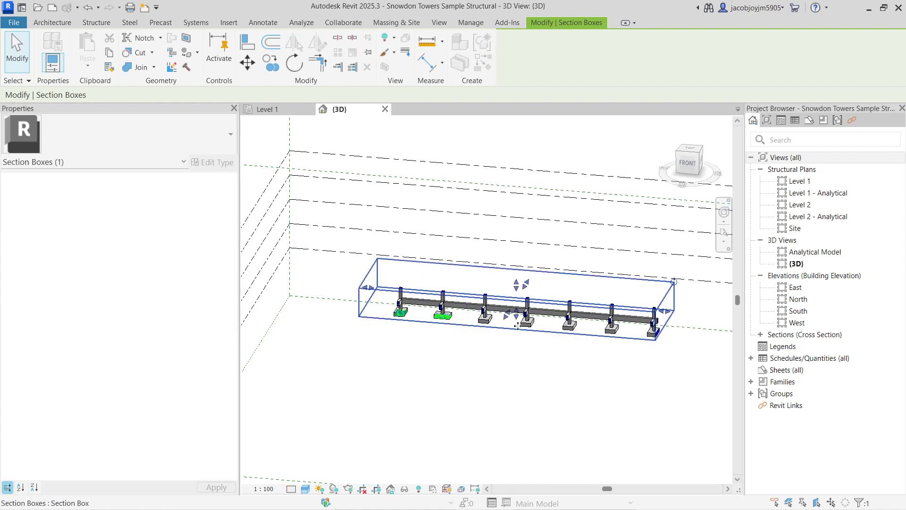
{"action": "scroll", "coordinate": [483, 329], "scroll_direction": "up", "scroll_amount": 3}
{"action": "scroll", "coordinate": [348, 314], "scroll_direction": "up", "scroll_amount": 3}
{"action": "middle_click_drag", "start_coordinate": [348, 313], "coordinate": [434, 355]}
{"action": "scroll", "coordinate": [404, 304], "scroll_direction": "up", "scroll_amount": 3}
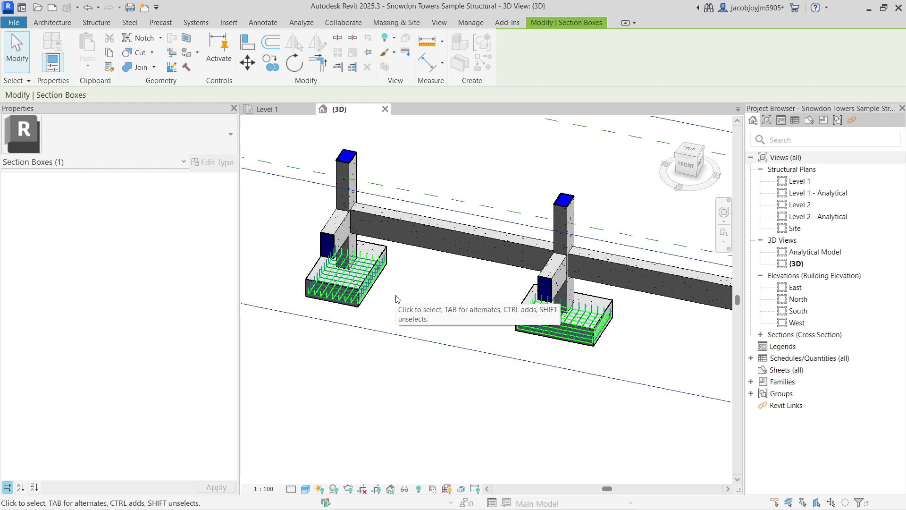
{"action": "middle_click_drag", "start_coordinate": [404, 298], "coordinate": [415, 279], "text": "shift"}
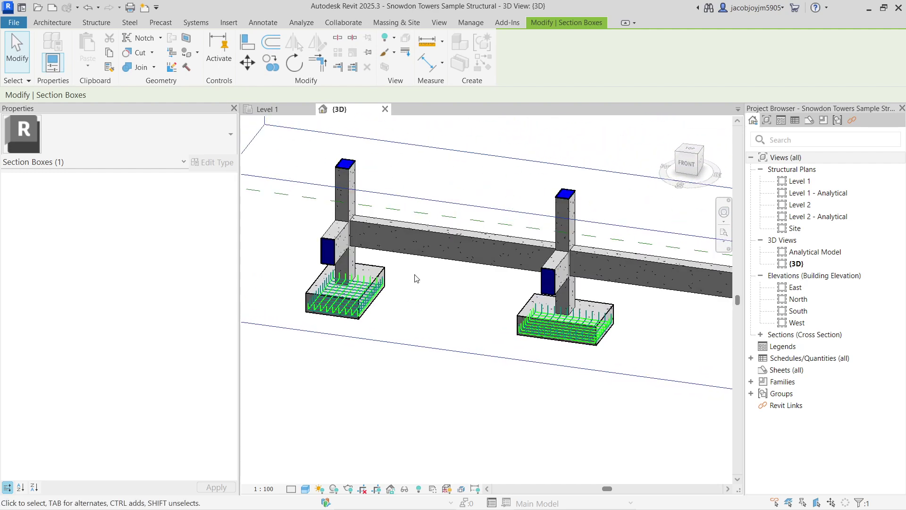
{"action": "left_click", "coordinate": [388, 276]}
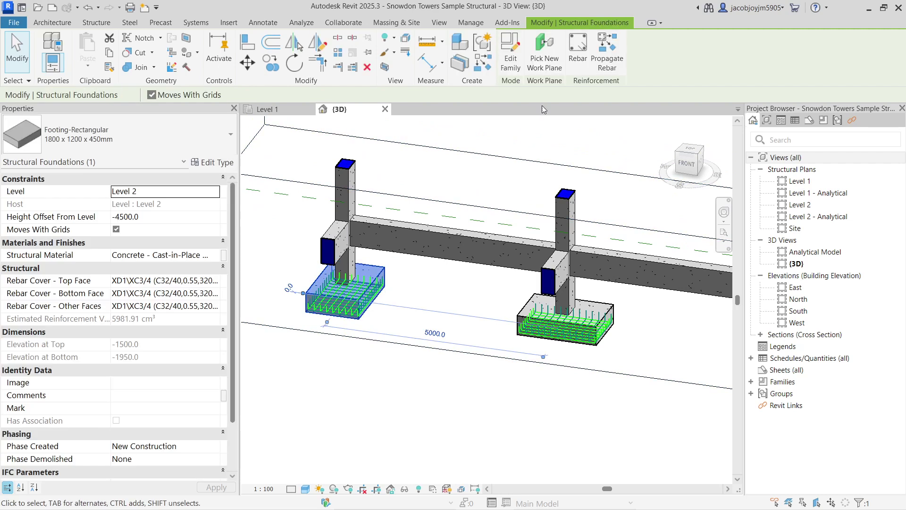
Step: Start Propagate Rebar again from the selected left footing
{"action": "left_click", "coordinate": [607, 62]}
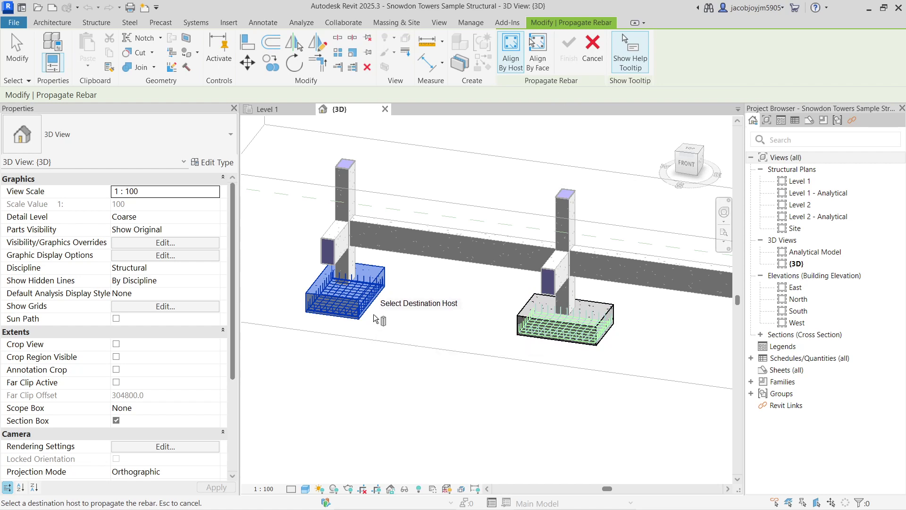
{"action": "scroll", "coordinate": [376, 325], "scroll_direction": "up", "scroll_amount": 5}
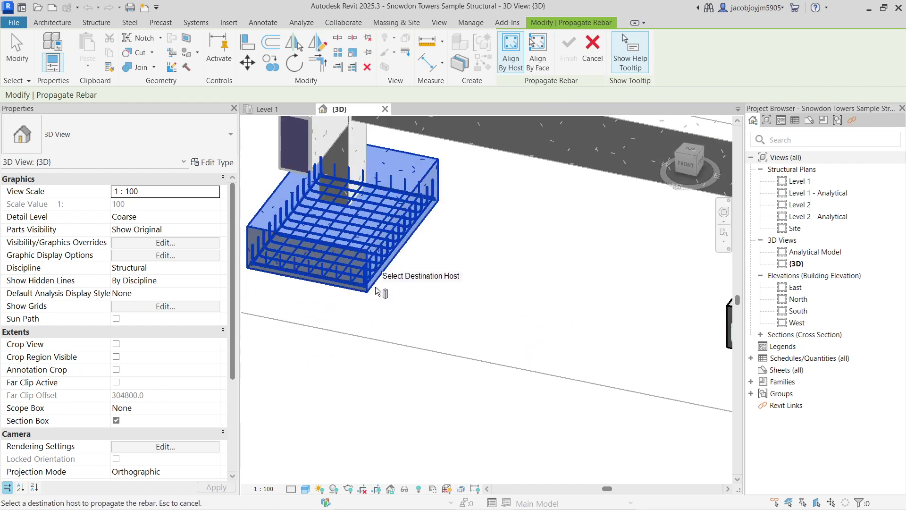
{"action": "scroll", "coordinate": [358, 330], "scroll_direction": "down", "scroll_amount": 3}
{"action": "scroll", "coordinate": [330, 254], "scroll_direction": "up", "scroll_amount": 3}
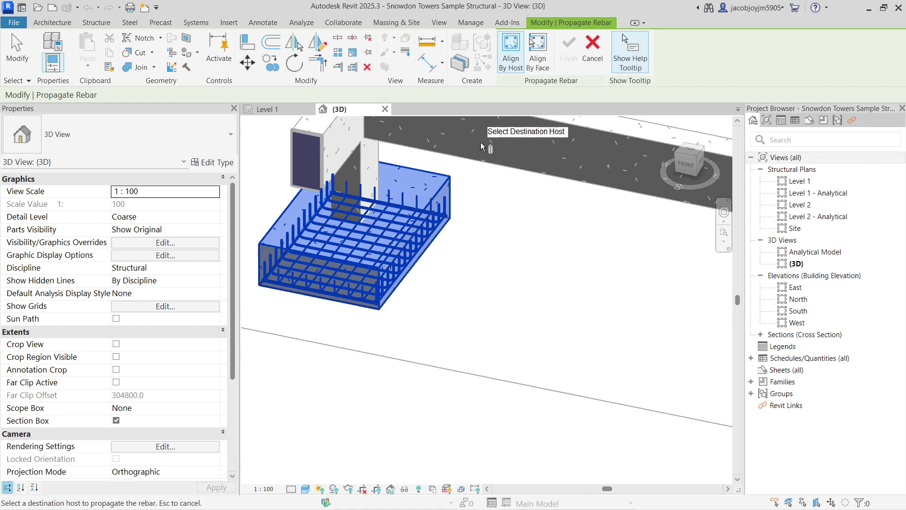
Step: Copy the cage to the third footing with Align By Face, matching the source and target faces
{"action": "left_click", "coordinate": [537, 69]}
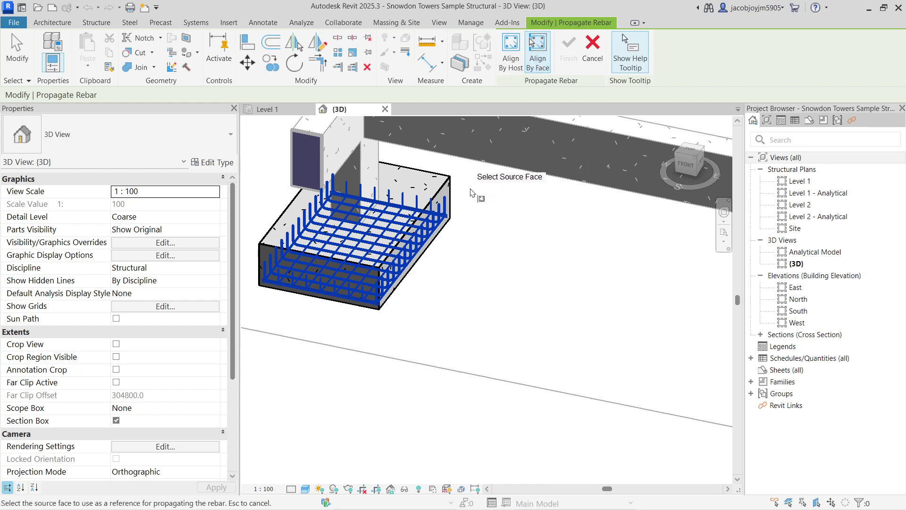
{"action": "left_click", "coordinate": [453, 186]}
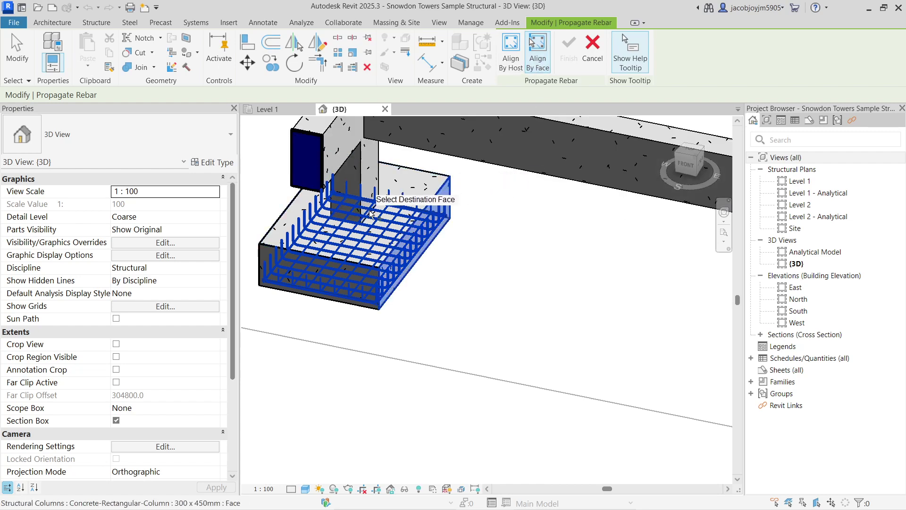
{"action": "scroll", "coordinate": [378, 196], "scroll_direction": "down", "scroll_amount": 5}
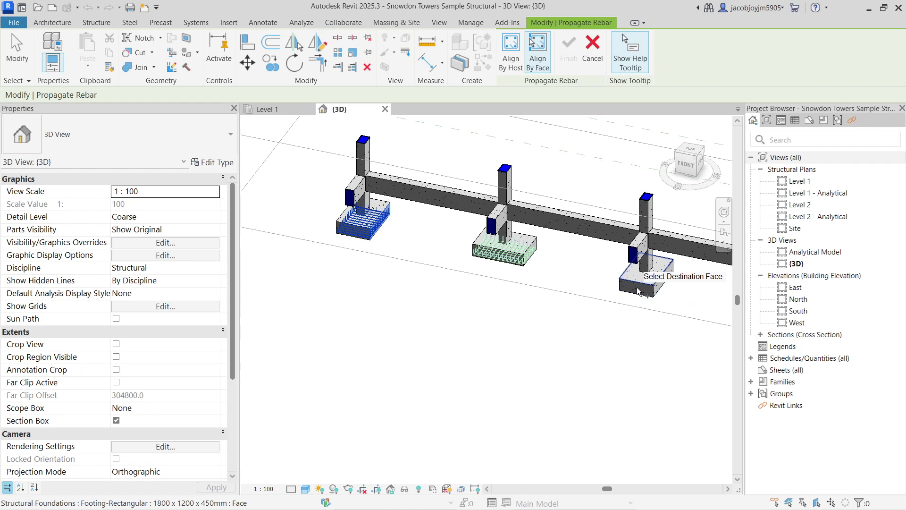
{"action": "scroll", "coordinate": [406, 243], "scroll_direction": "up", "scroll_amount": 2}
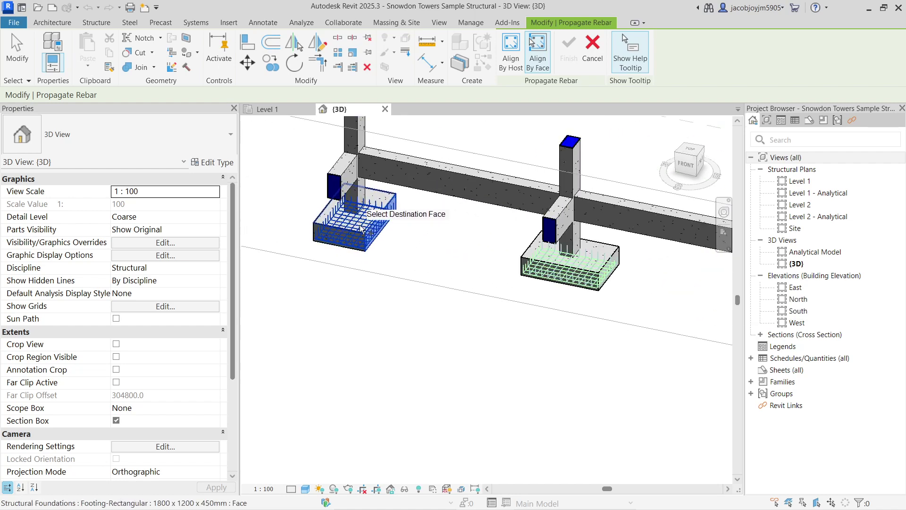
{"action": "scroll", "coordinate": [486, 415], "scroll_direction": "down", "scroll_amount": 2}
{"action": "scroll", "coordinate": [628, 311], "scroll_direction": "up", "scroll_amount": 2}
{"action": "scroll", "coordinate": [628, 311], "scroll_direction": "up", "scroll_amount": 1}
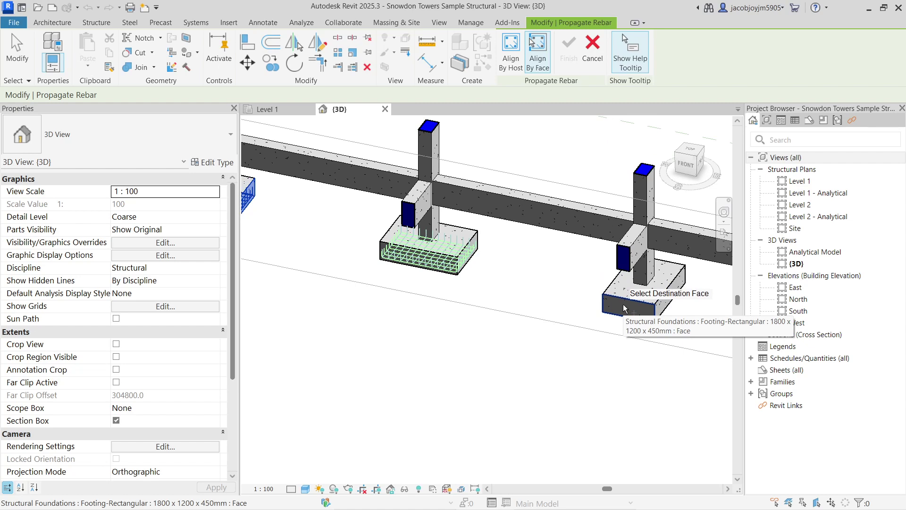
{"action": "left_click", "coordinate": [623, 306]}
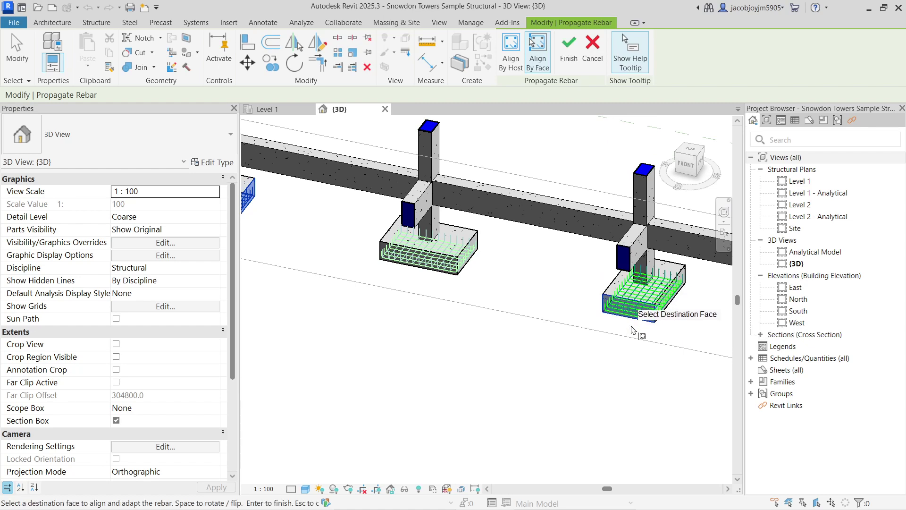
{"action": "left_click", "coordinate": [570, 59]}
{"action": "scroll", "coordinate": [514, 277], "scroll_direction": "down", "scroll_amount": 2}
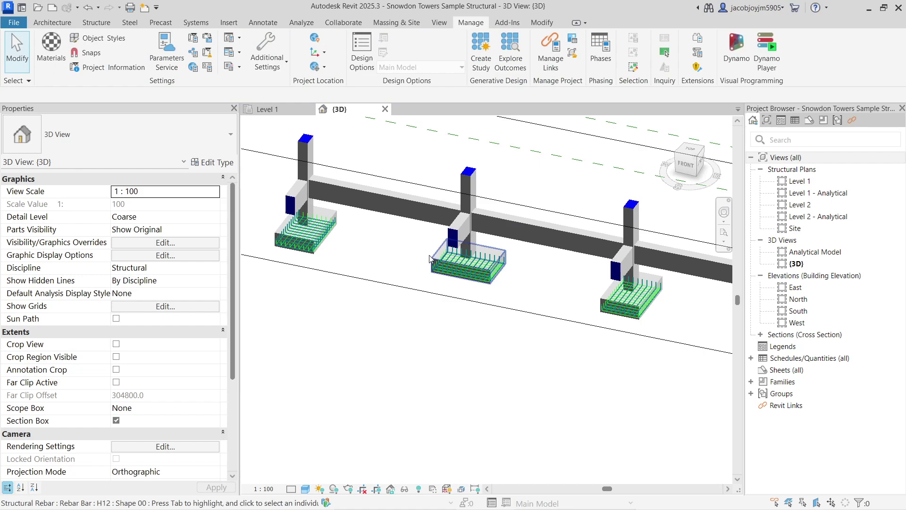
Step: Zoom in and out around the footings to check the propagated rebar sets
{"action": "scroll", "coordinate": [295, 217], "scroll_direction": "up", "scroll_amount": 6}
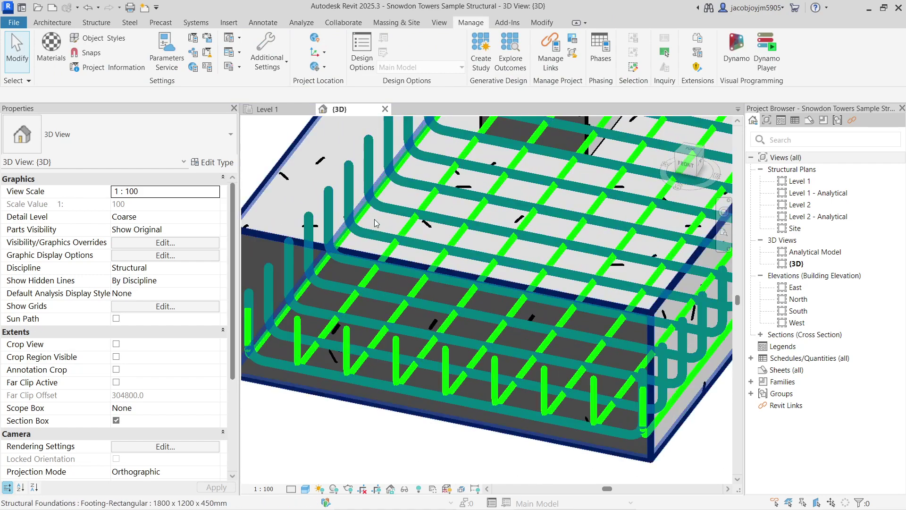
{"action": "scroll", "coordinate": [378, 226], "scroll_direction": "down", "scroll_amount": 4}
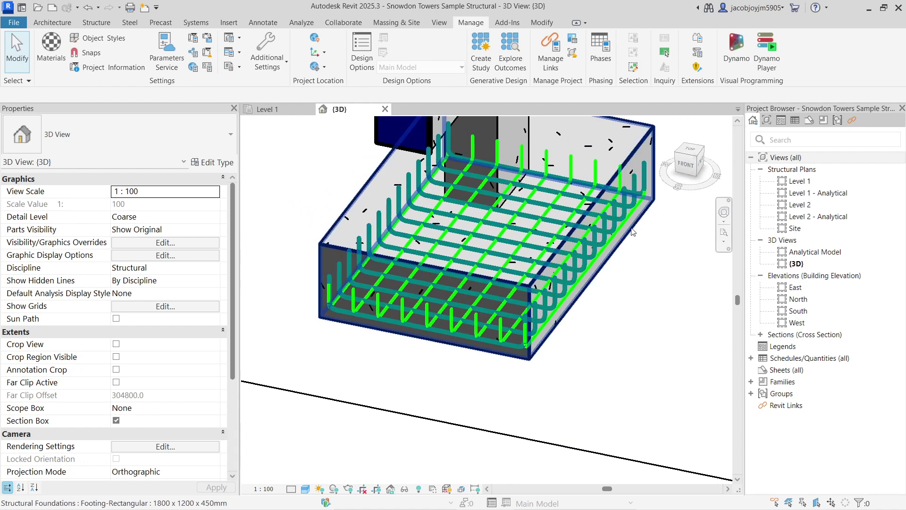
{"action": "scroll", "coordinate": [404, 322], "scroll_direction": "down", "scroll_amount": 3}
{"action": "scroll", "coordinate": [405, 322], "scroll_direction": "down", "scroll_amount": 2}
{"action": "scroll", "coordinate": [542, 370], "scroll_direction": "up", "scroll_amount": 5}
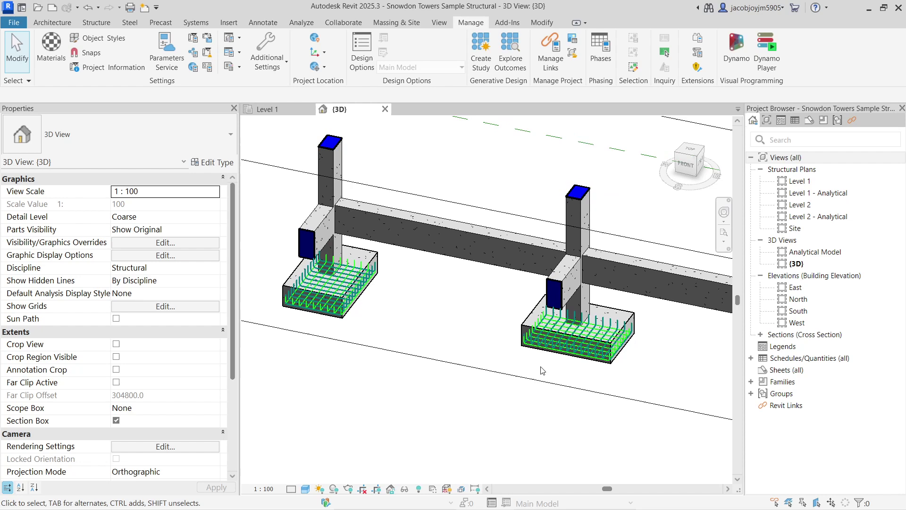
{"action": "scroll", "coordinate": [566, 362], "scroll_direction": "down", "scroll_amount": 3}
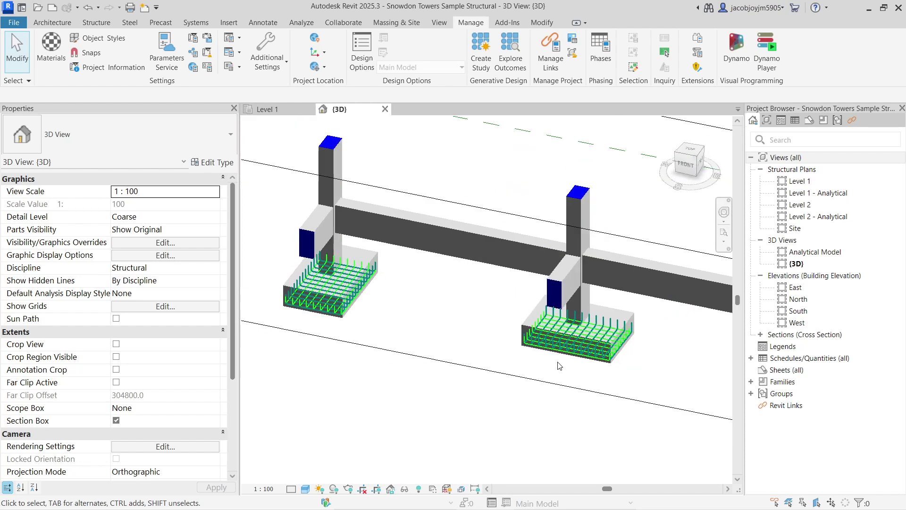
{"action": "scroll", "coordinate": [520, 375], "scroll_direction": "up", "scroll_amount": 2}
{"action": "scroll", "coordinate": [494, 379], "scroll_direction": "up", "scroll_amount": 4}
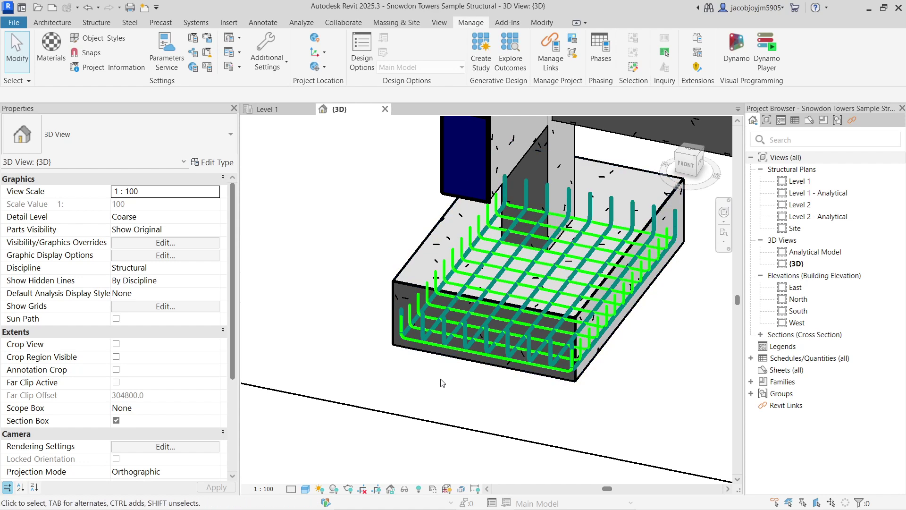
{"action": "scroll", "coordinate": [446, 377], "scroll_direction": "down", "scroll_amount": 6}
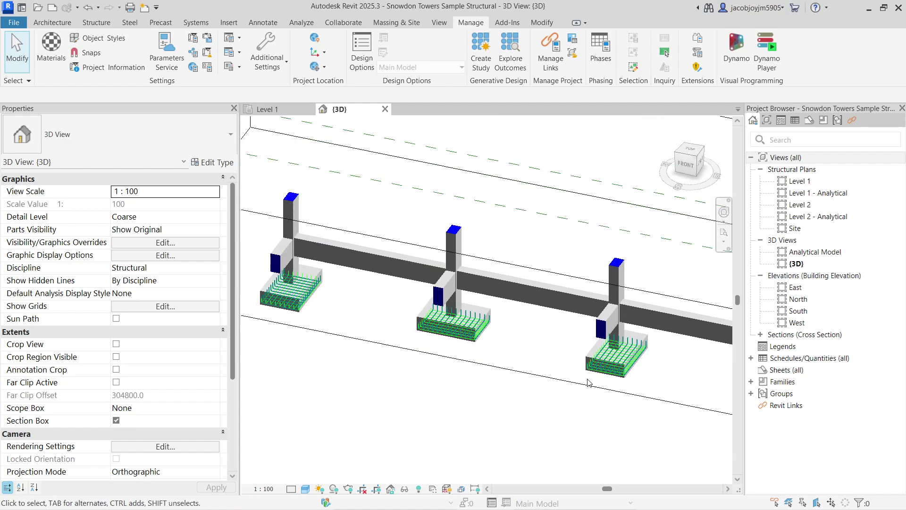
{"action": "scroll", "coordinate": [324, 325], "scroll_direction": "up", "scroll_amount": 3}
{"action": "scroll", "coordinate": [472, 358], "scroll_direction": "down", "scroll_amount": 3}
{"action": "scroll", "coordinate": [704, 424], "scroll_direction": "up", "scroll_amount": 1}
{"action": "scroll", "coordinate": [472, 421], "scroll_direction": "up", "scroll_amount": 5}
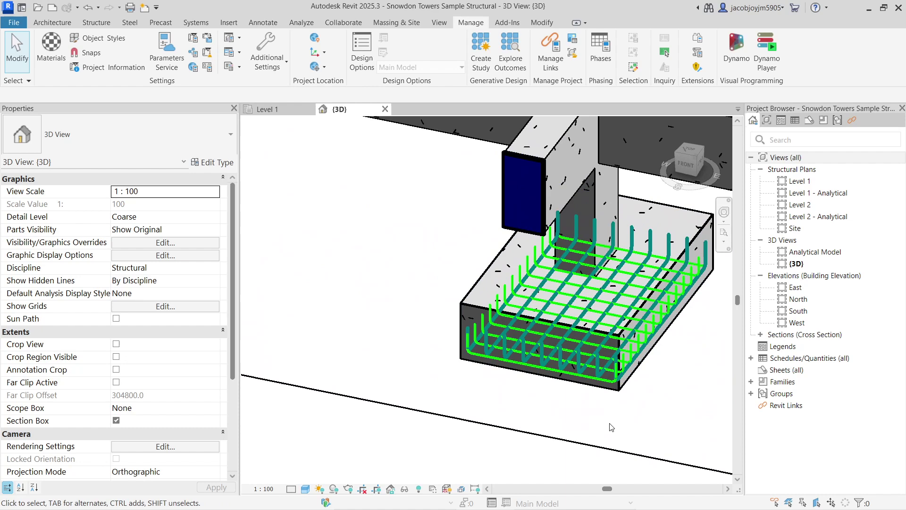
{"action": "scroll", "coordinate": [622, 422], "scroll_direction": "down", "scroll_amount": 6}
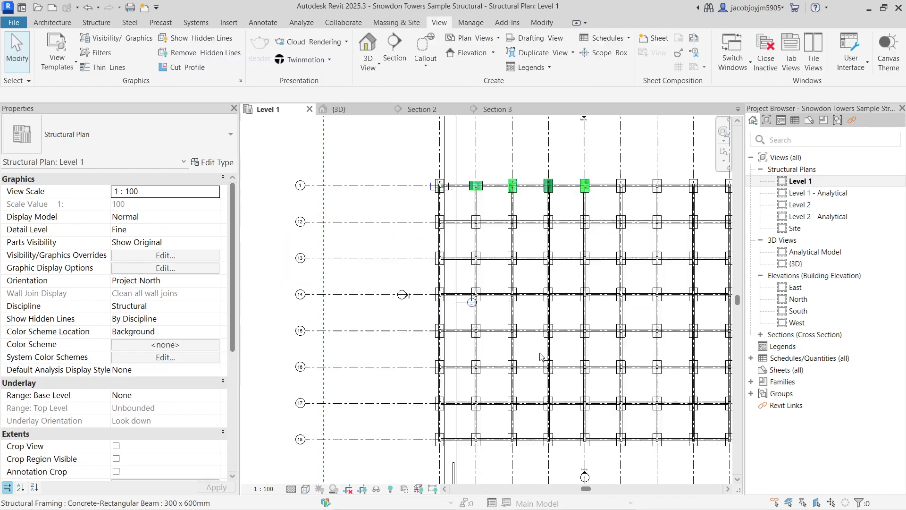
{"action": "scroll", "coordinate": [567, 236], "scroll_direction": "down", "scroll_amount": 2}
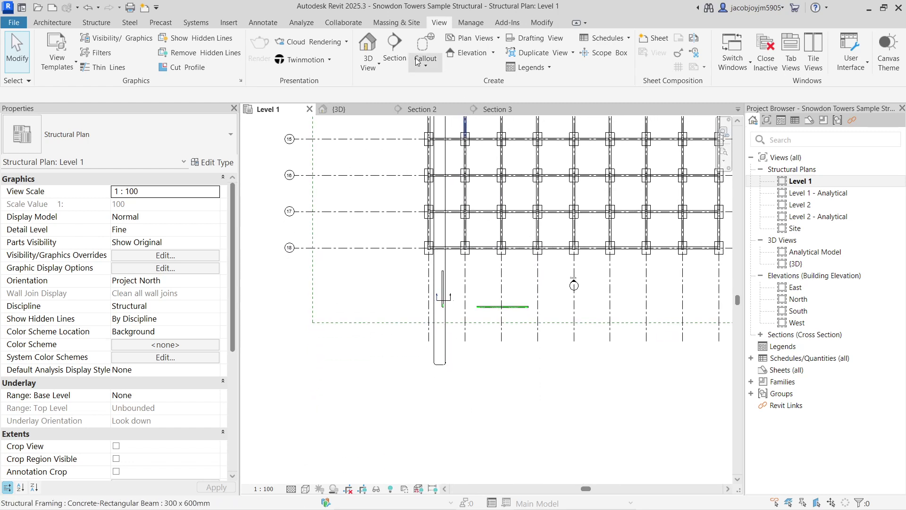
Step: In the 3D view, delete the wall's left, top and bottom rebar sets
{"action": "left_click", "coordinate": [368, 47]}
{"action": "scroll", "coordinate": [489, 325], "scroll_direction": "up", "scroll_amount": 2}
{"action": "scroll", "coordinate": [489, 326], "scroll_direction": "up", "scroll_amount": 2}
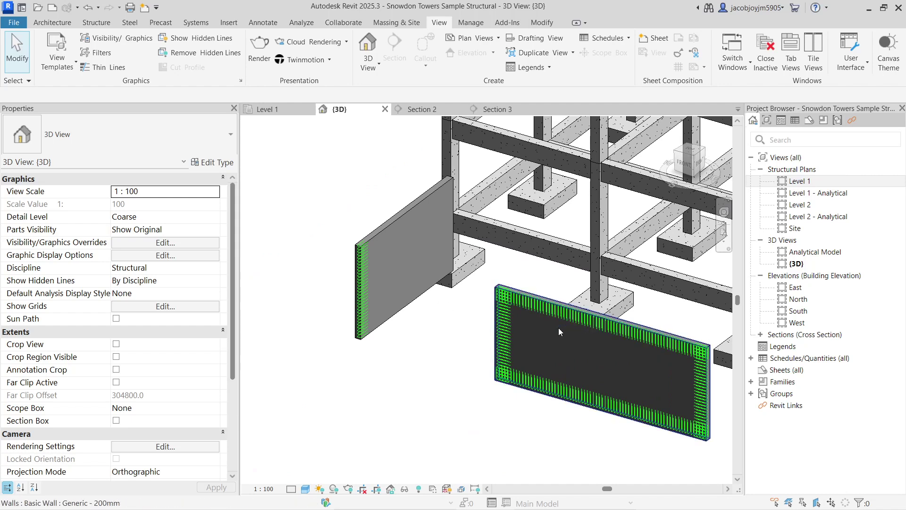
{"action": "left_click", "coordinate": [506, 327]}
{"action": "key", "text": "Delete"}
{"action": "left_click", "coordinate": [521, 302]}
{"action": "key", "text": "Delete"}
{"action": "left_click", "coordinate": [524, 375]}
{"action": "key", "text": "Delete"}
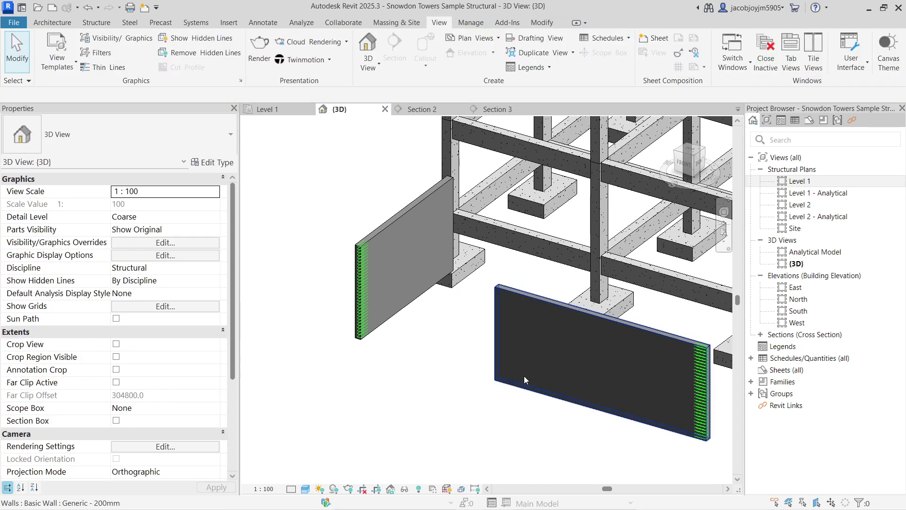
Step: Delete the rebar set at the second wall's right end and select the first wall's rebar set
{"action": "left_click", "coordinate": [704, 364]}
{"action": "key", "text": "Delete"}
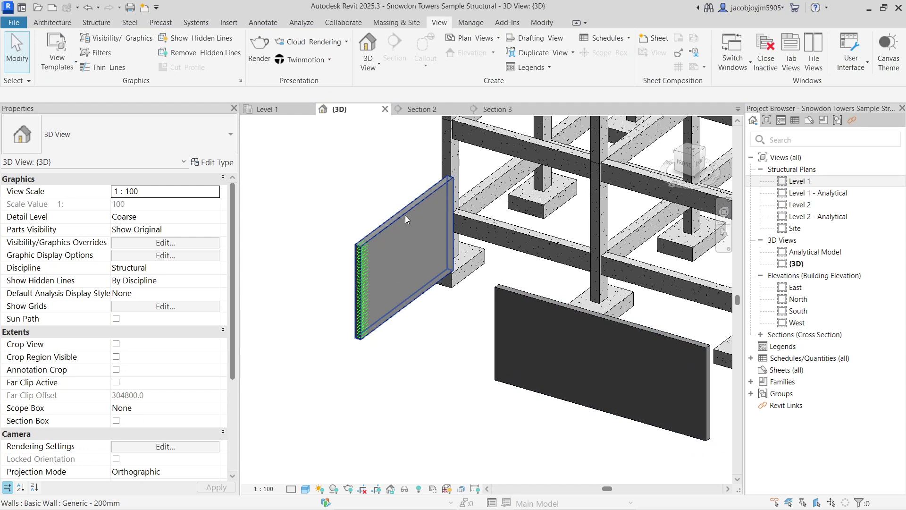
{"action": "left_click", "coordinate": [365, 268]}
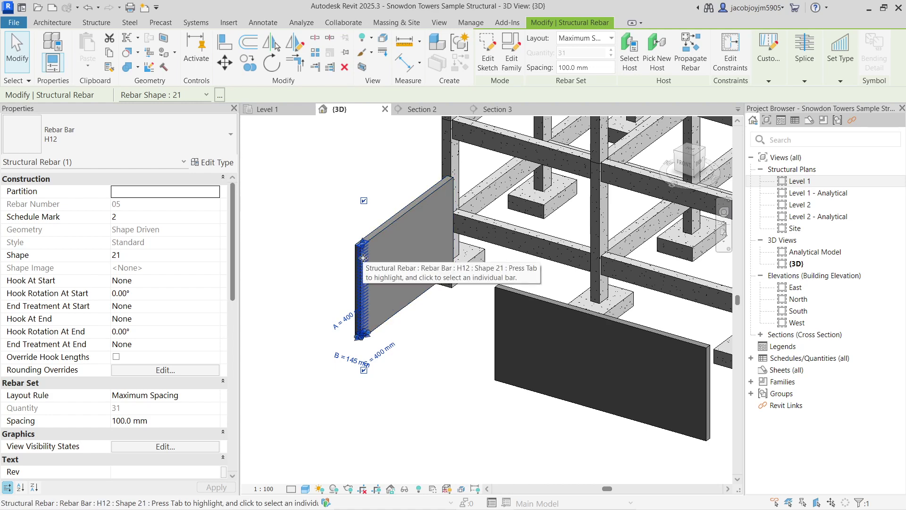
Step: Start Propagate Rebar with Align By Face, using the first wall's end face as source
{"action": "left_click", "coordinate": [690, 53]}
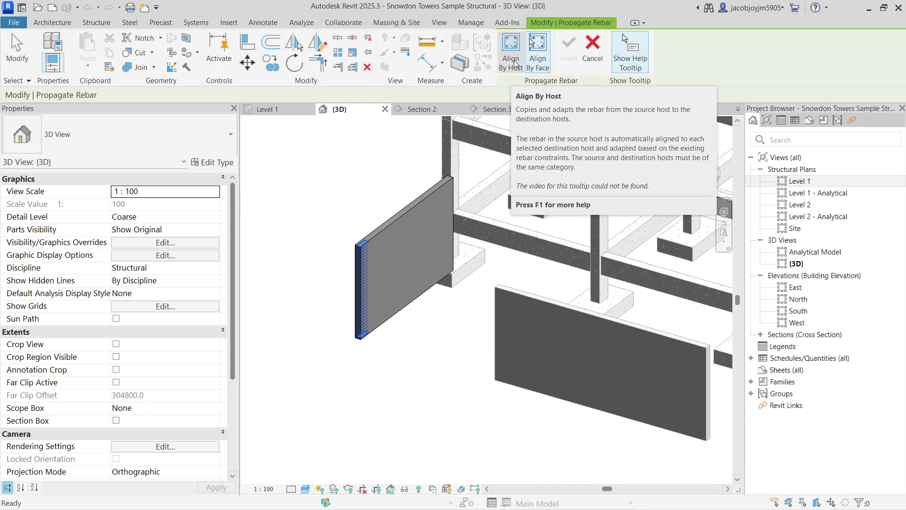
{"action": "left_click", "coordinate": [538, 60]}
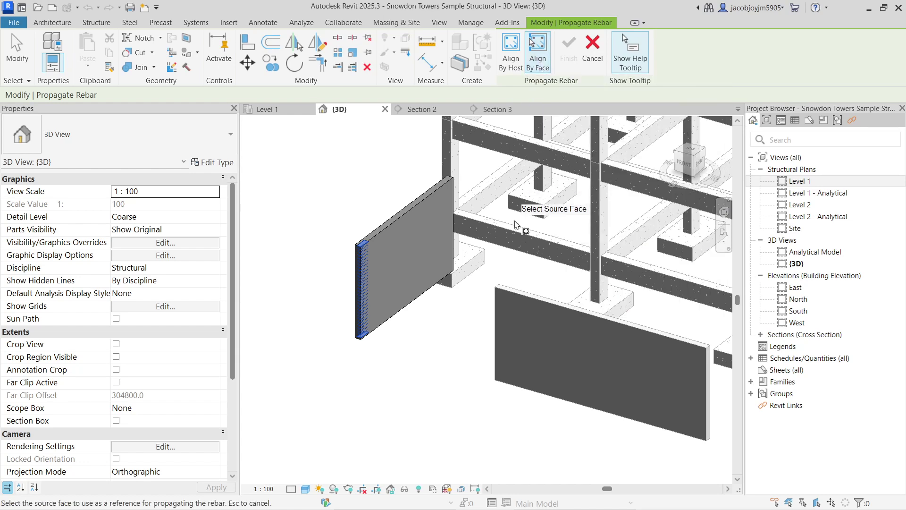
{"action": "scroll", "coordinate": [380, 307], "scroll_direction": "up", "scroll_amount": 3}
{"action": "scroll", "coordinate": [286, 227], "scroll_direction": "up", "scroll_amount": 5}
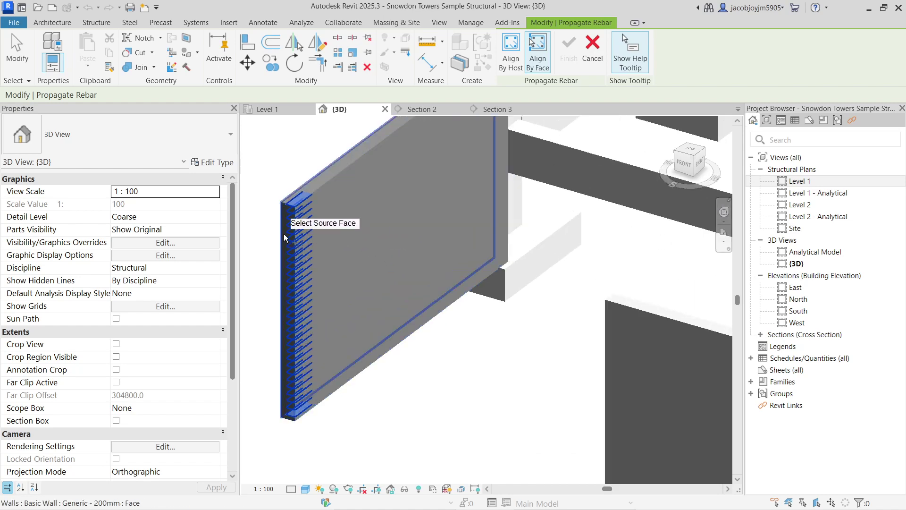
{"action": "left_click", "coordinate": [279, 205]}
Step: Pick the second wall's left and right end faces as destinations and finish the propagation
{"action": "scroll", "coordinate": [283, 210], "scroll_direction": "down", "scroll_amount": 3}
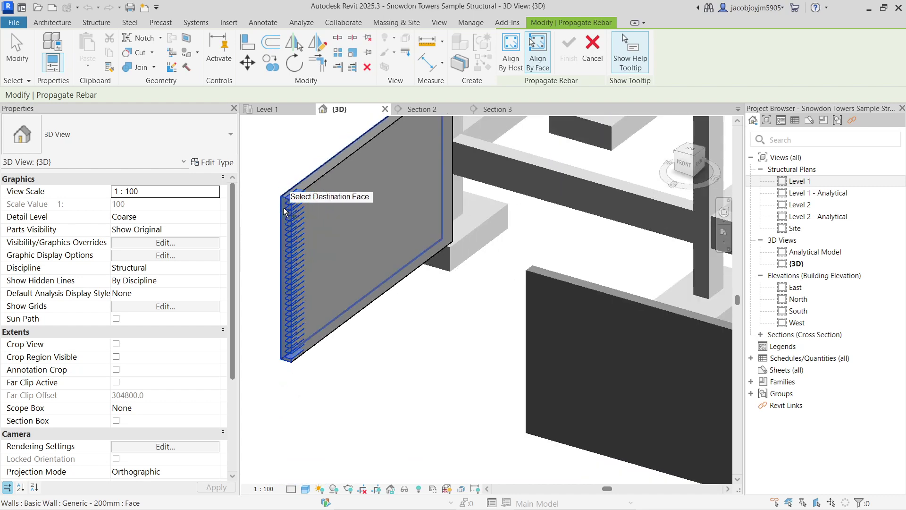
{"action": "left_click", "coordinate": [525, 293]}
{"action": "scroll", "coordinate": [525, 293], "scroll_direction": "down", "scroll_amount": 3}
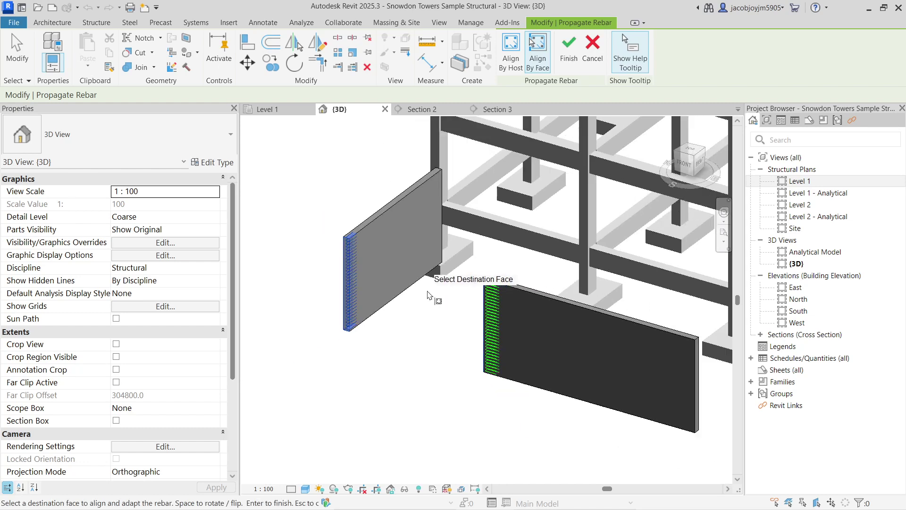
{"action": "scroll", "coordinate": [681, 354], "scroll_direction": "up", "scroll_amount": 2}
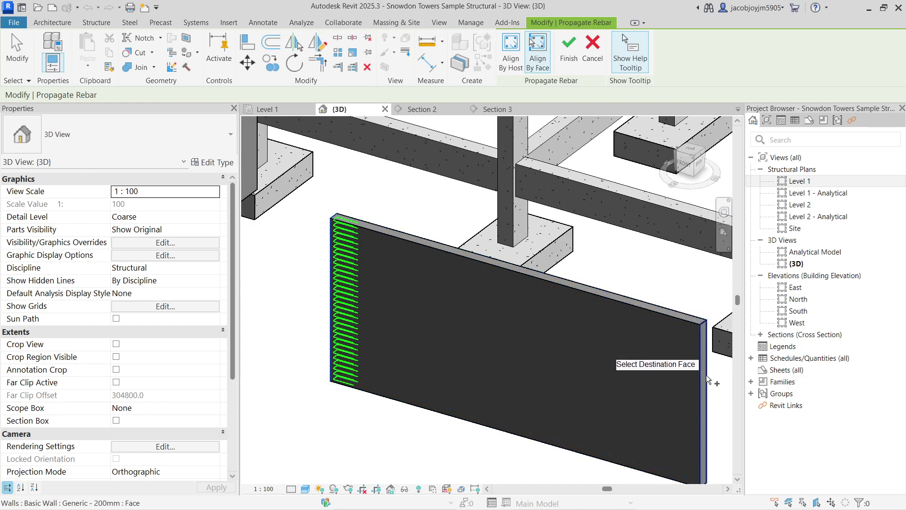
{"action": "left_click", "coordinate": [702, 376]}
{"action": "scroll", "coordinate": [661, 340], "scroll_direction": "down", "scroll_amount": 1}
{"action": "scroll", "coordinate": [630, 312], "scroll_direction": "down", "scroll_amount": 3}
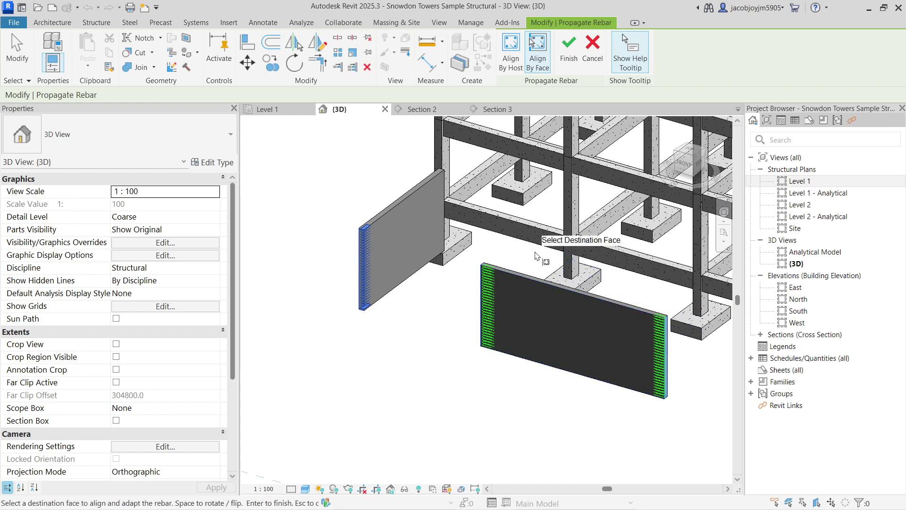
{"action": "left_click", "coordinate": [568, 59]}
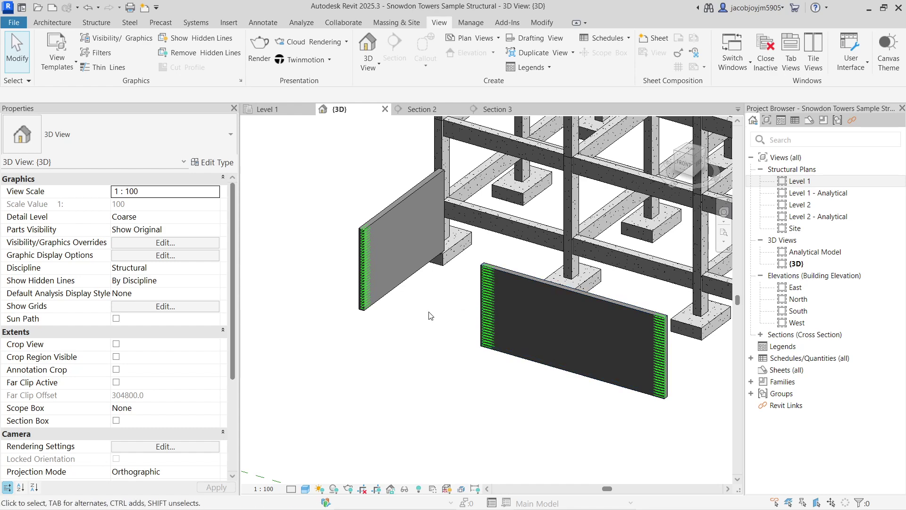
Step: Propagate the first wall's rebar set onto the second wall using Align By Host
{"action": "scroll", "coordinate": [431, 315], "scroll_direction": "up", "scroll_amount": 3}
{"action": "scroll", "coordinate": [430, 316], "scroll_direction": "down", "scroll_amount": 3}
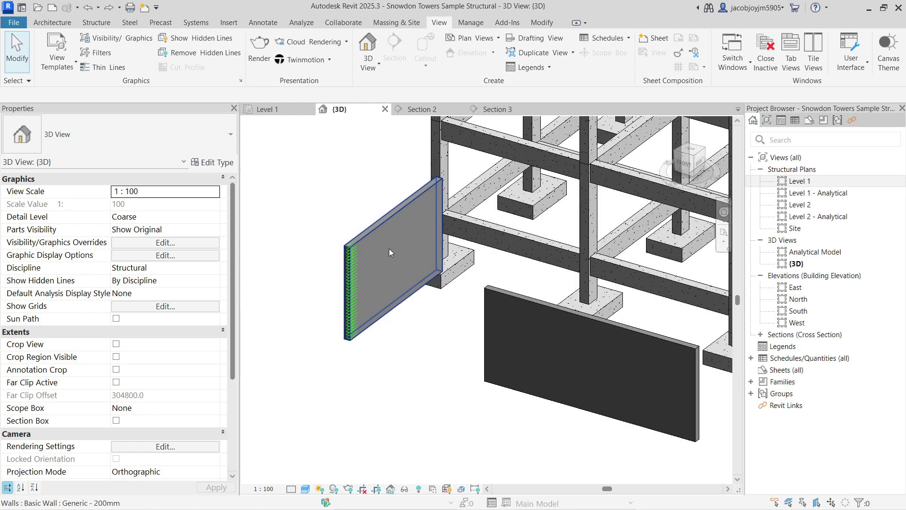
{"action": "left_click", "coordinate": [355, 272]}
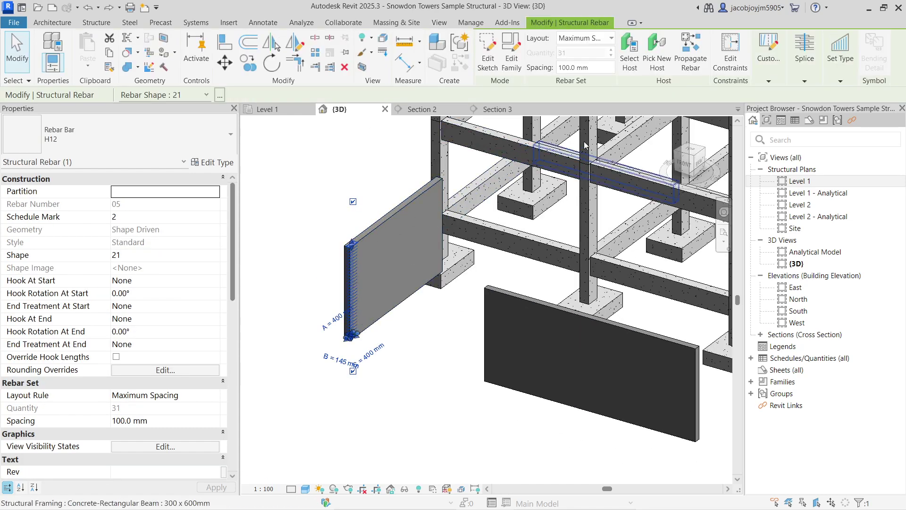
{"action": "left_click", "coordinate": [691, 61]}
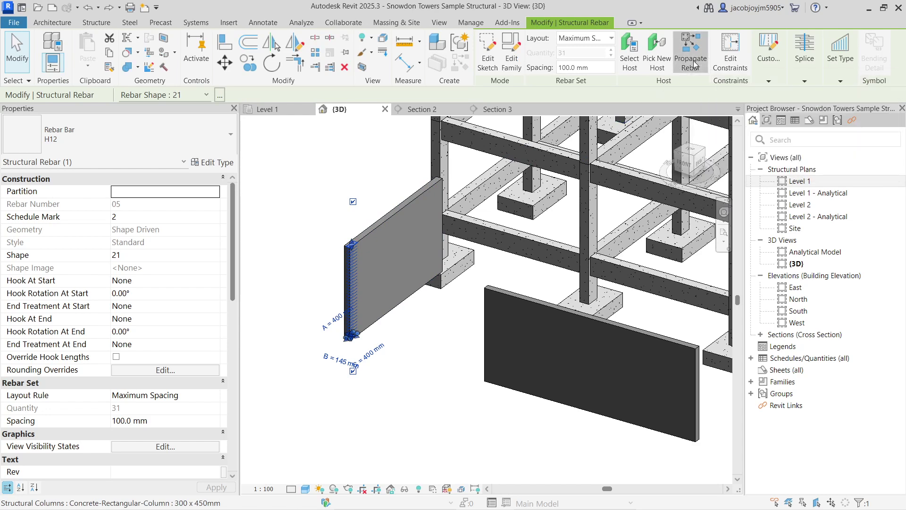
{"action": "left_click", "coordinate": [514, 65]}
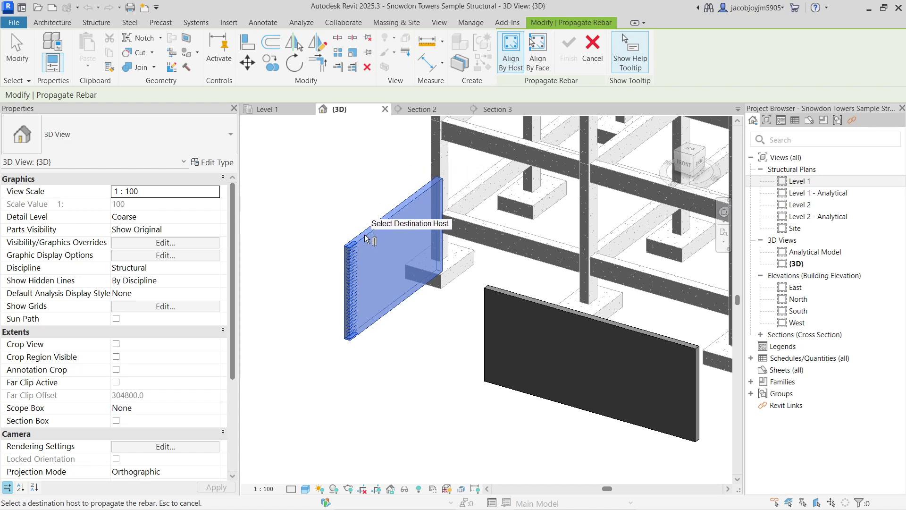
{"action": "left_click", "coordinate": [510, 296]}
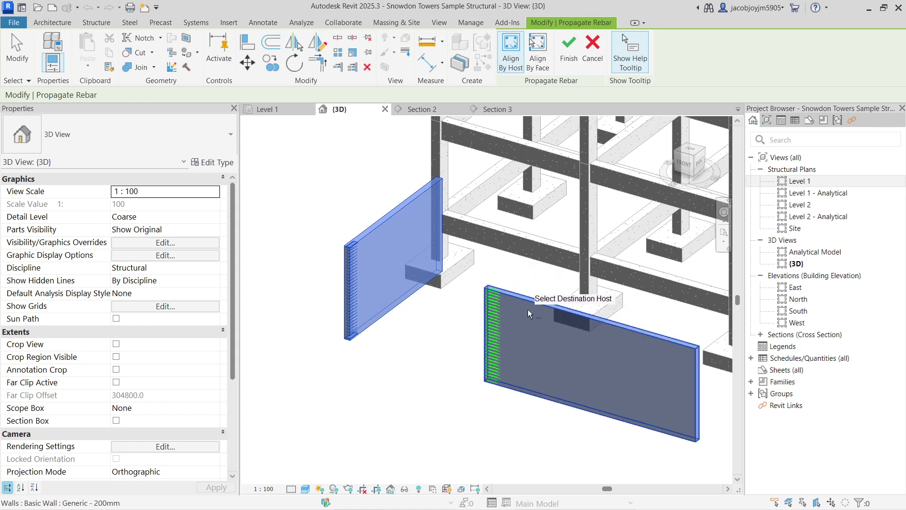
{"action": "left_click", "coordinate": [527, 298]}
{"action": "left_click", "coordinate": [527, 302]}
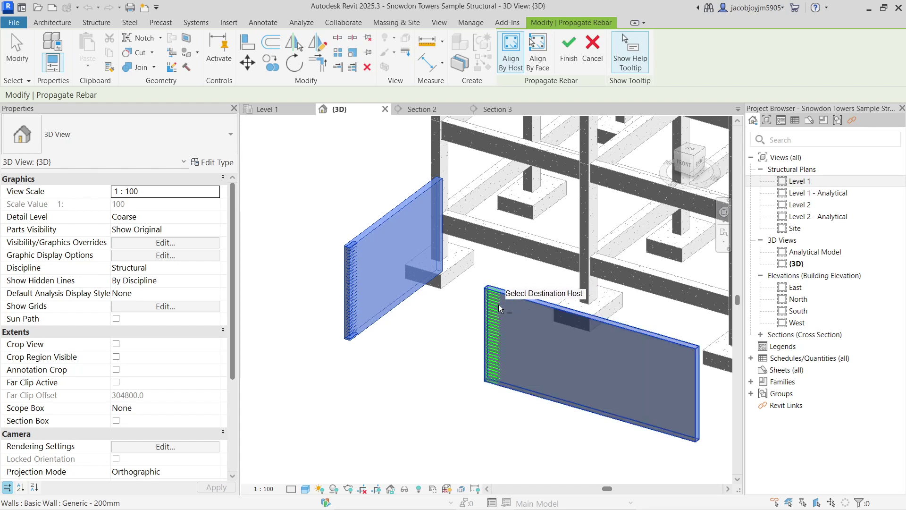
{"action": "scroll", "coordinate": [489, 297], "scroll_direction": "down", "scroll_amount": 3}
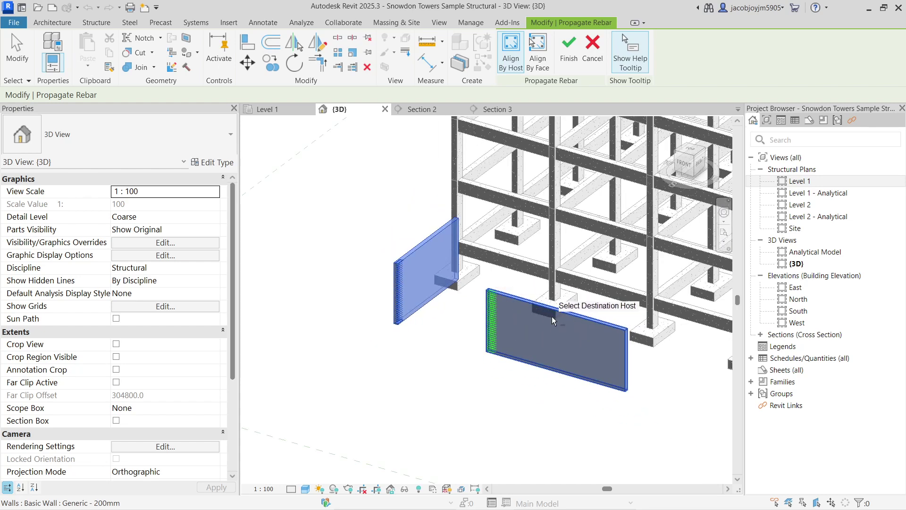
{"action": "left_click", "coordinate": [569, 52]}
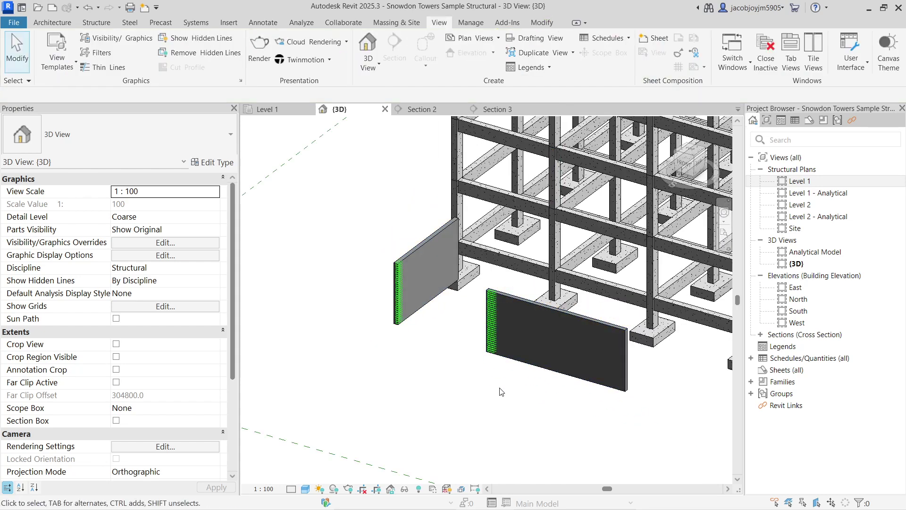
{"action": "left_click", "coordinate": [495, 337]}
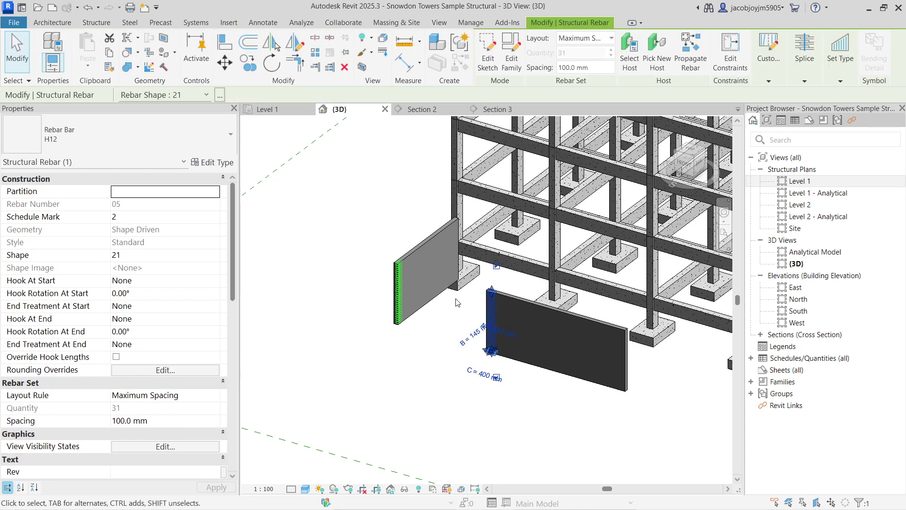
{"action": "left_click", "coordinate": [443, 329]}
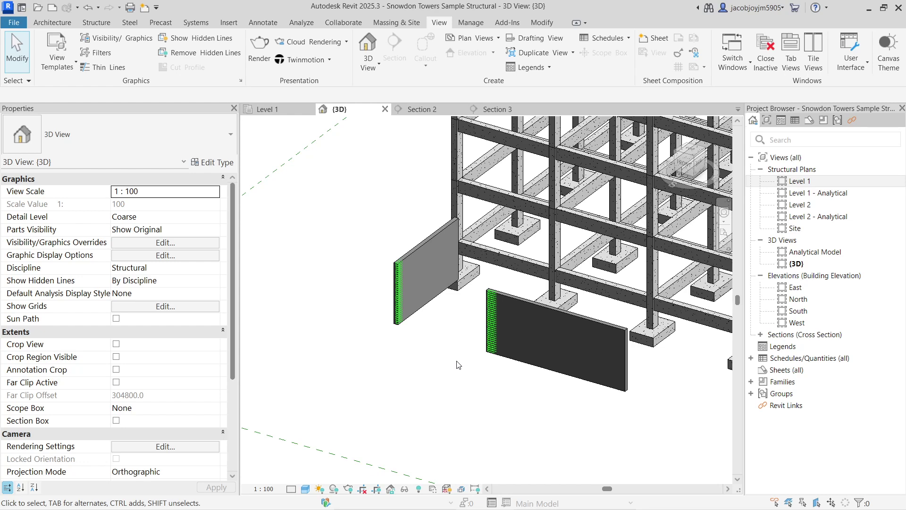
{"action": "scroll", "coordinate": [457, 364], "scroll_direction": "down", "scroll_amount": 5}
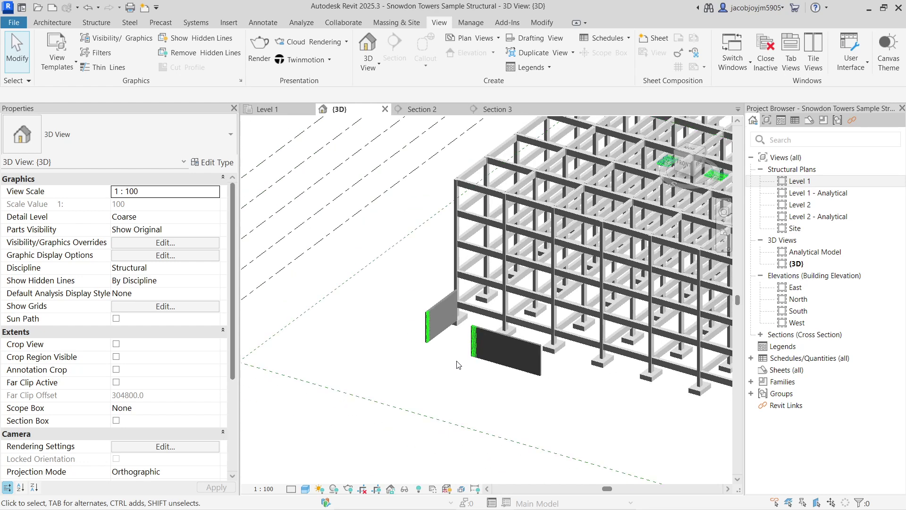